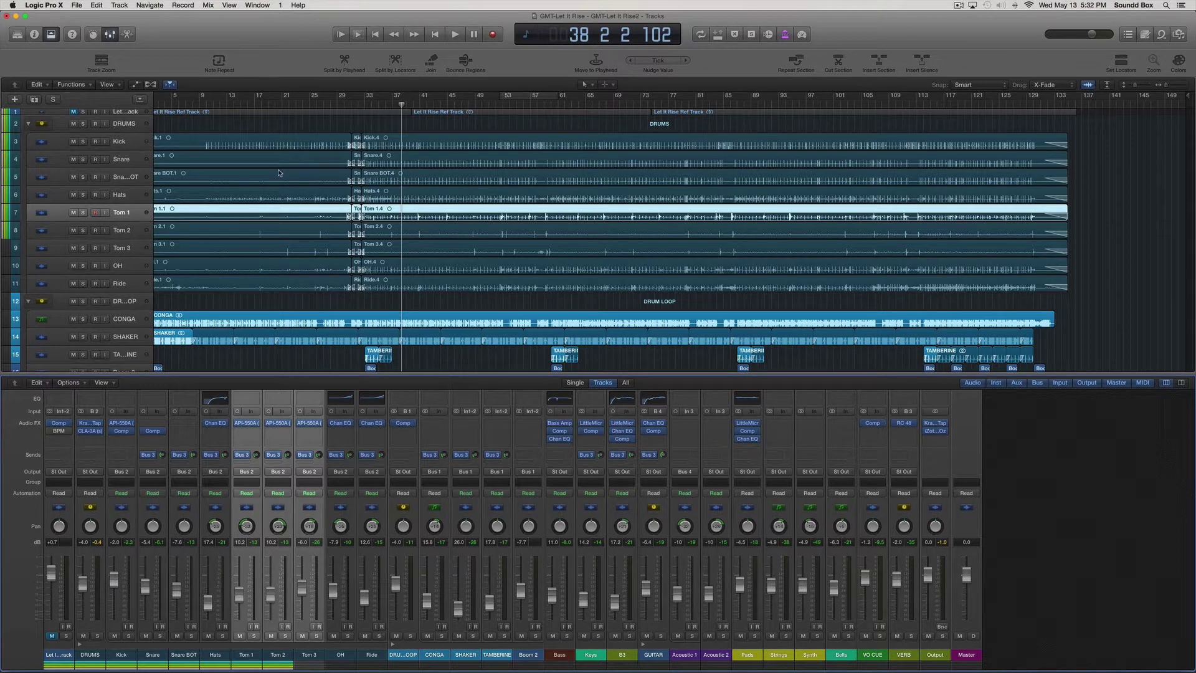
Step: Listen to a passage of the full mix, and to the DRUMS bus on its own in solo
key(space)
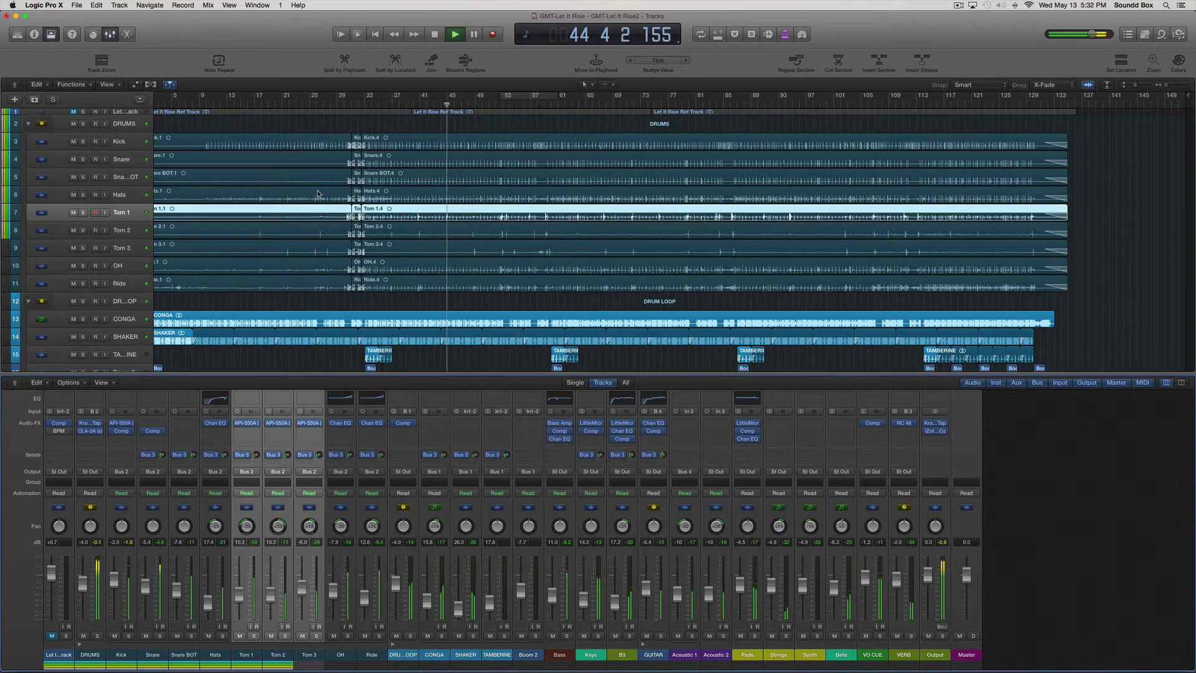
key(space)
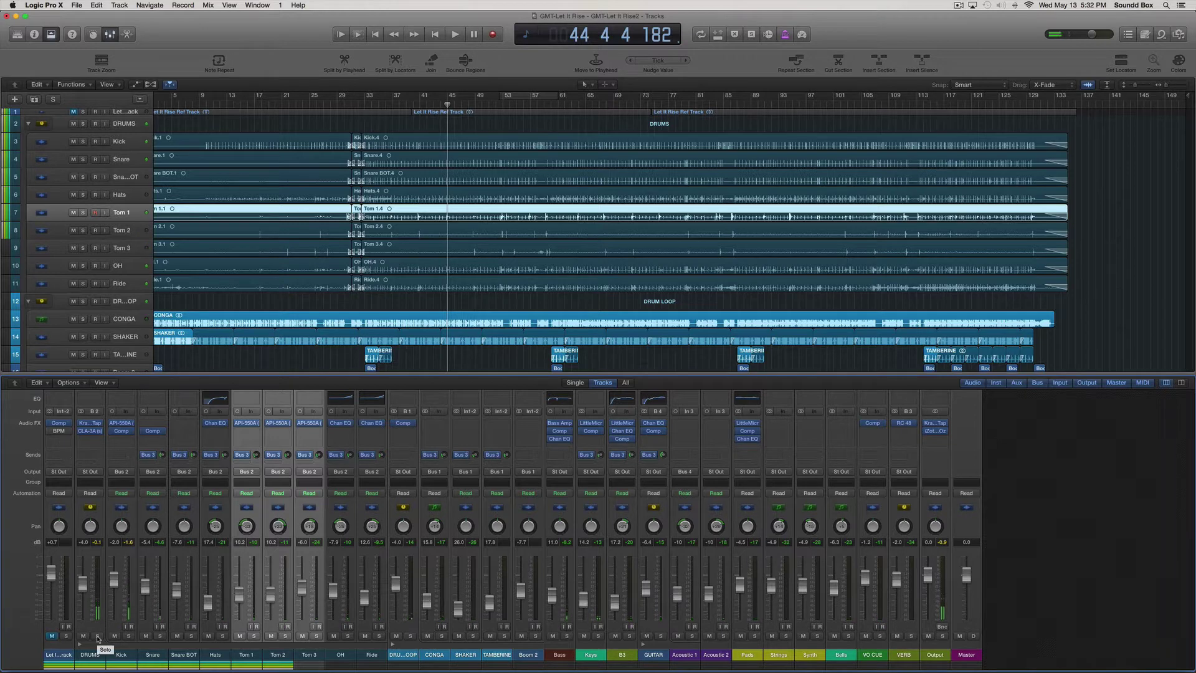
click(98, 636)
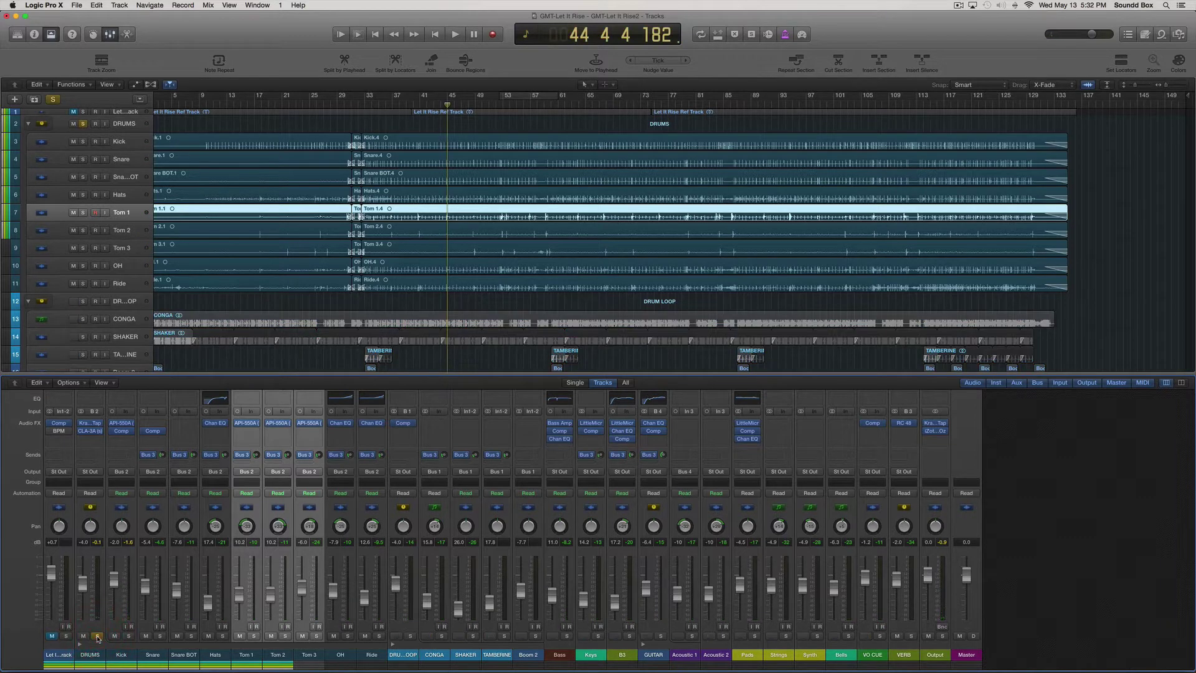
key(space)
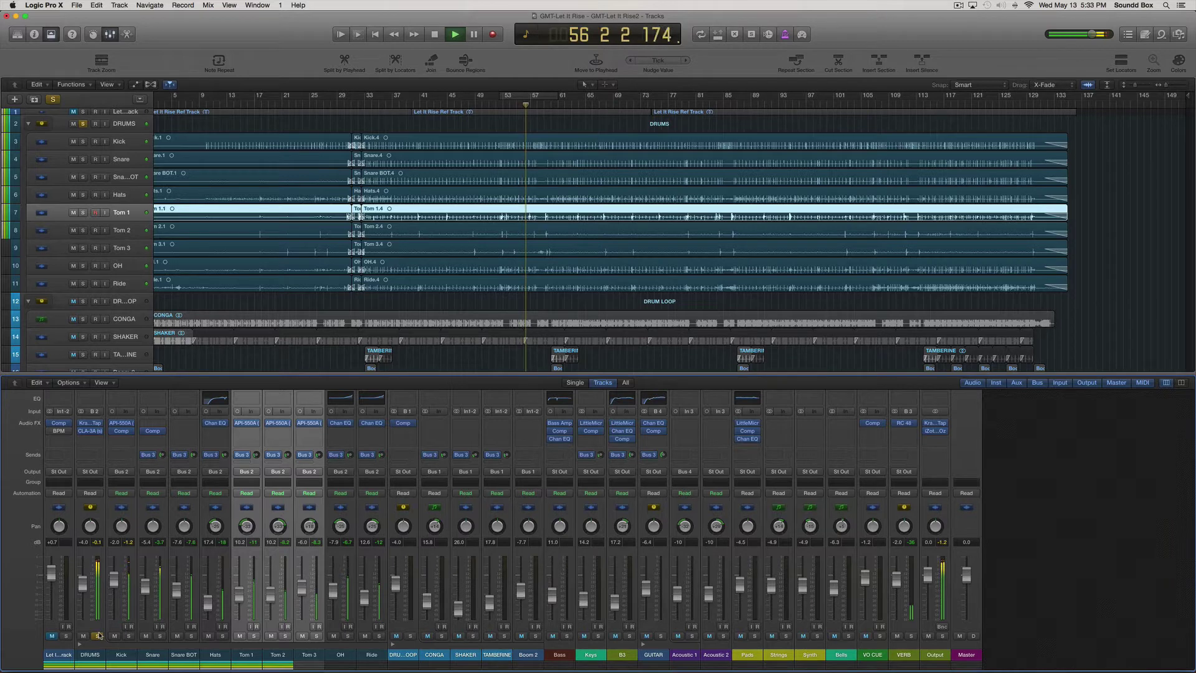
key(space)
click(97, 636)
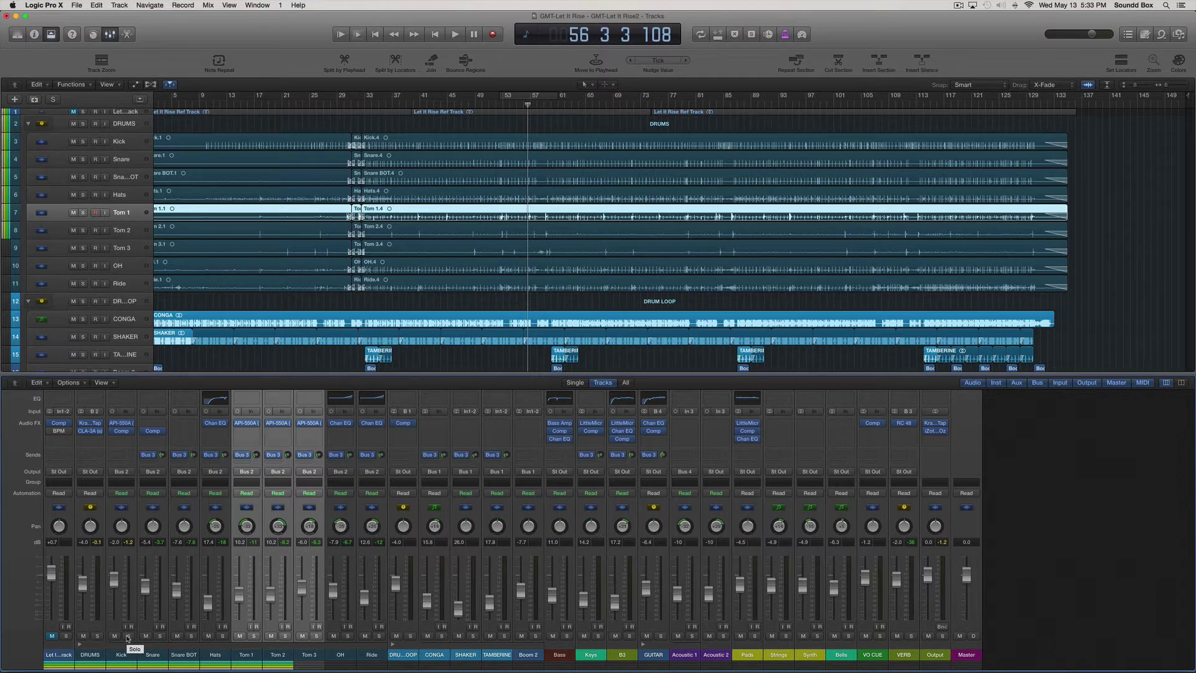
Step: Play the drums while adding Kick, Snare, Snare BOT, OH, Ride, Hats and the toms to the solo one by one
click(128, 636)
key(space)
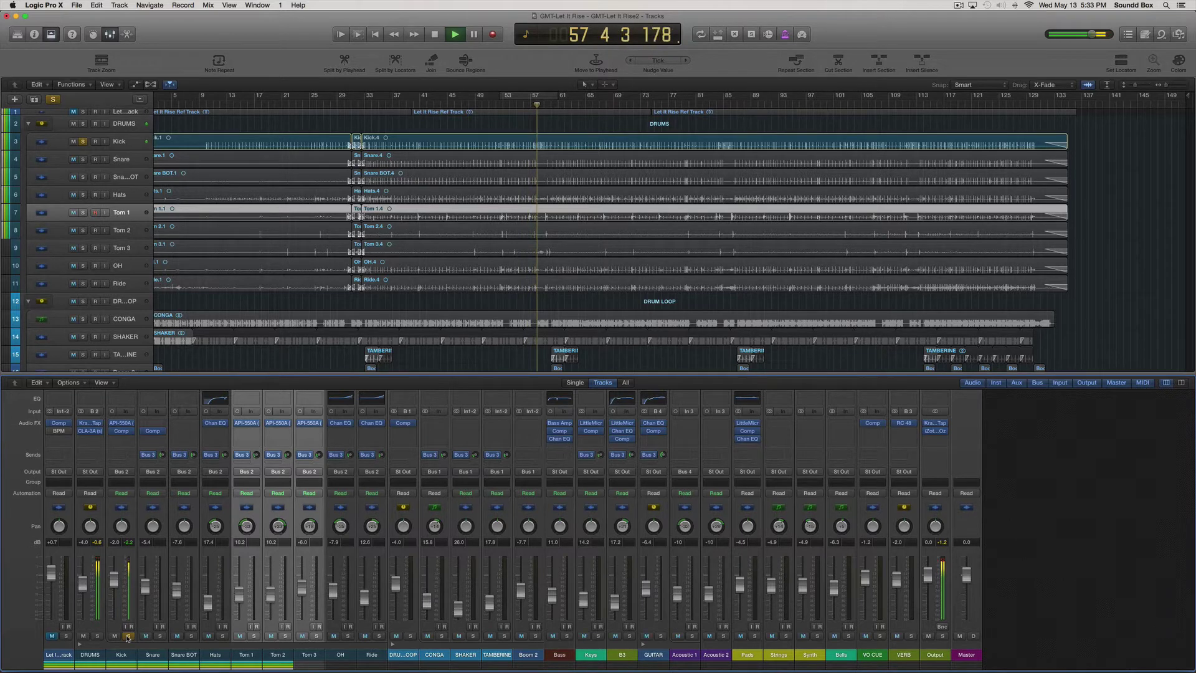
key(space)
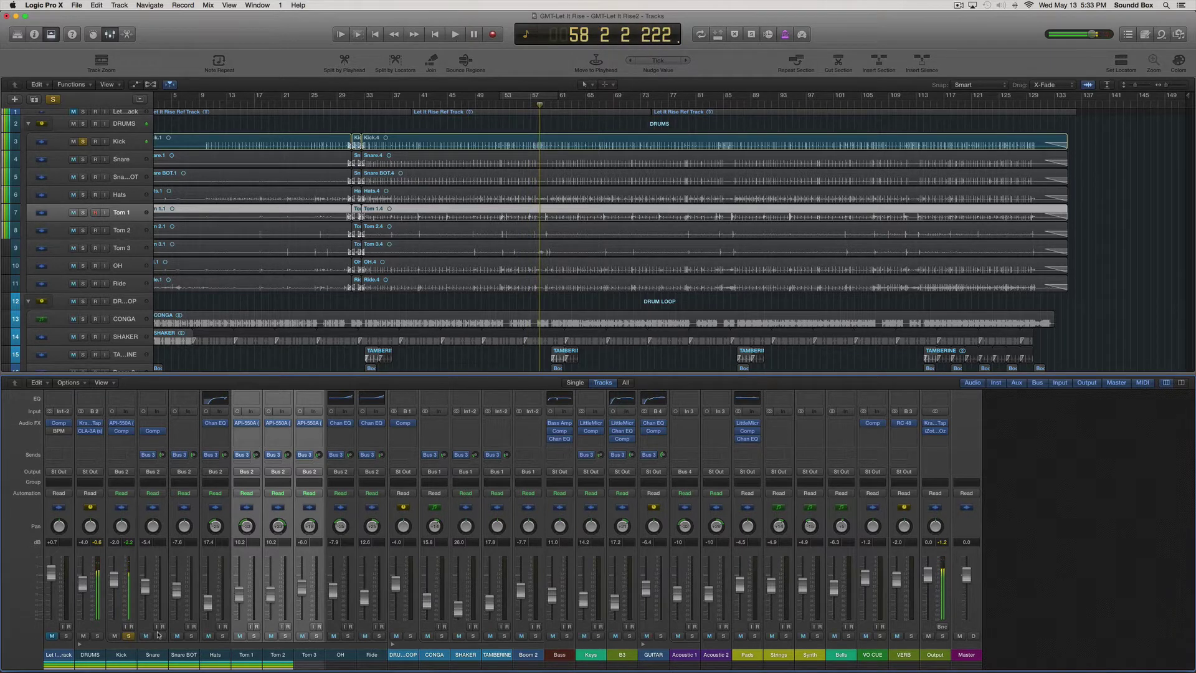
click(160, 636)
key(space)
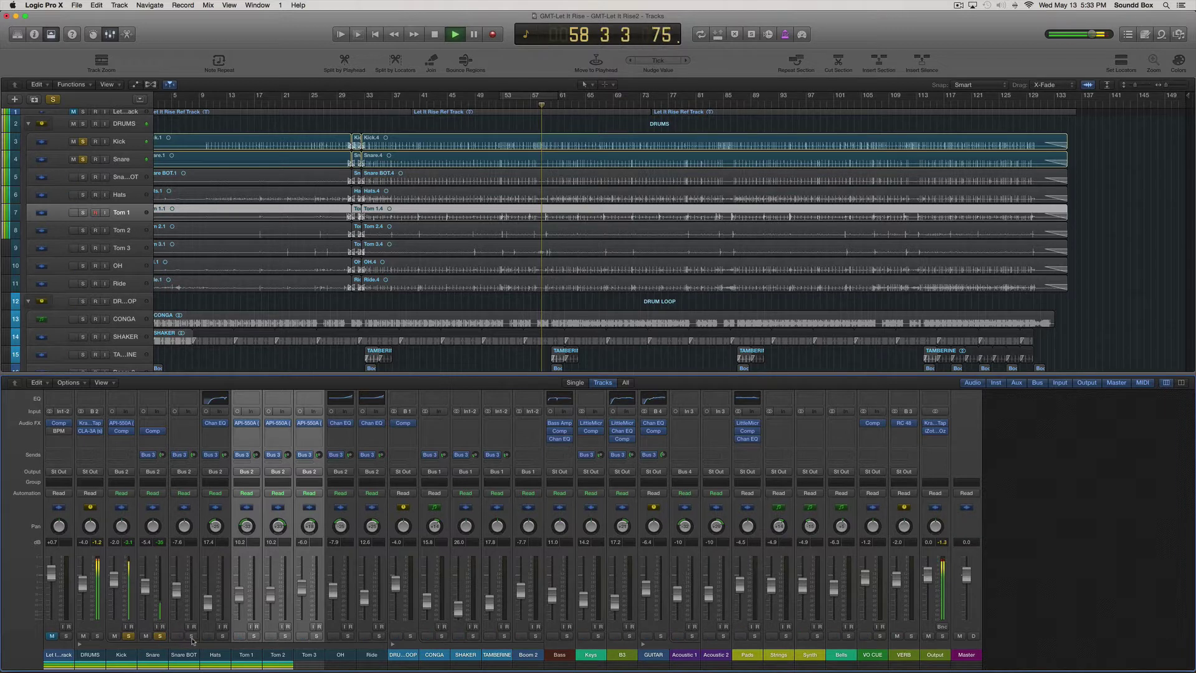
click(191, 636)
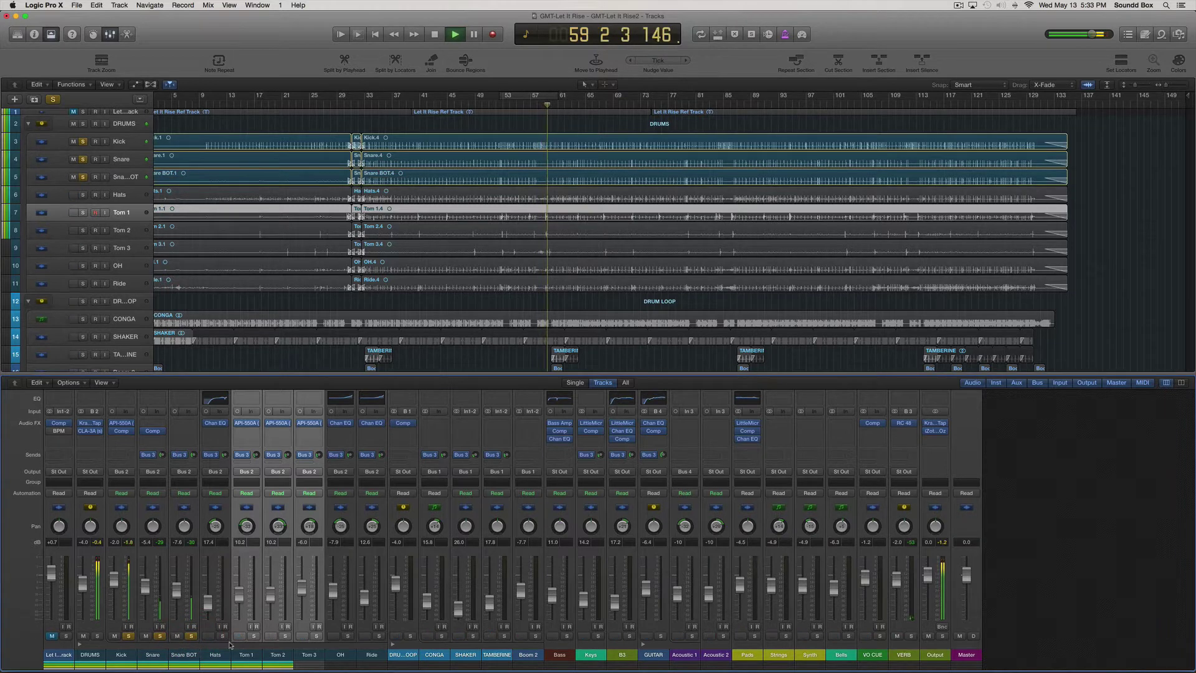
click(347, 636)
click(379, 636)
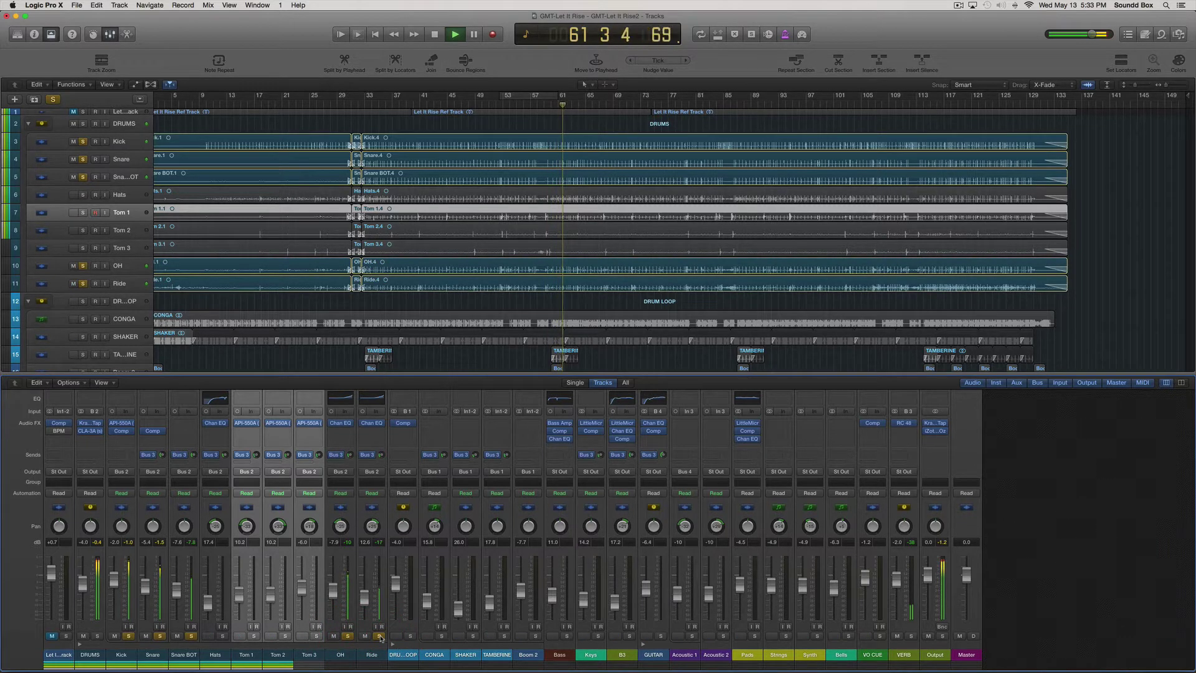
click(223, 636)
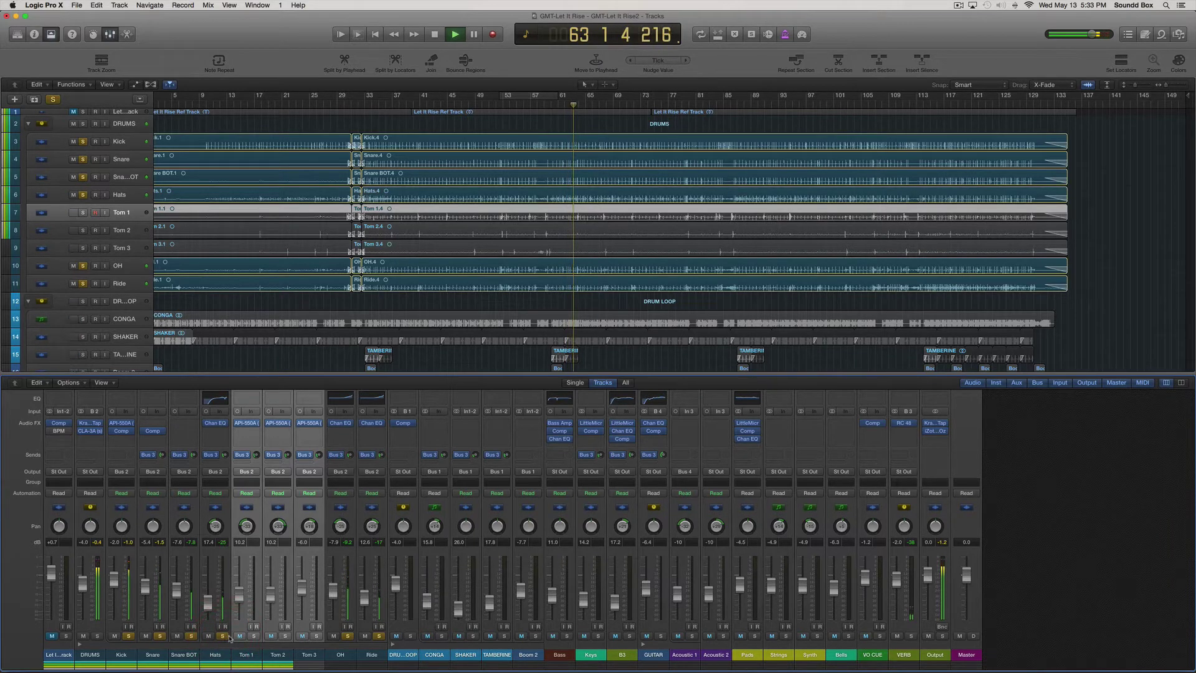
click(254, 636)
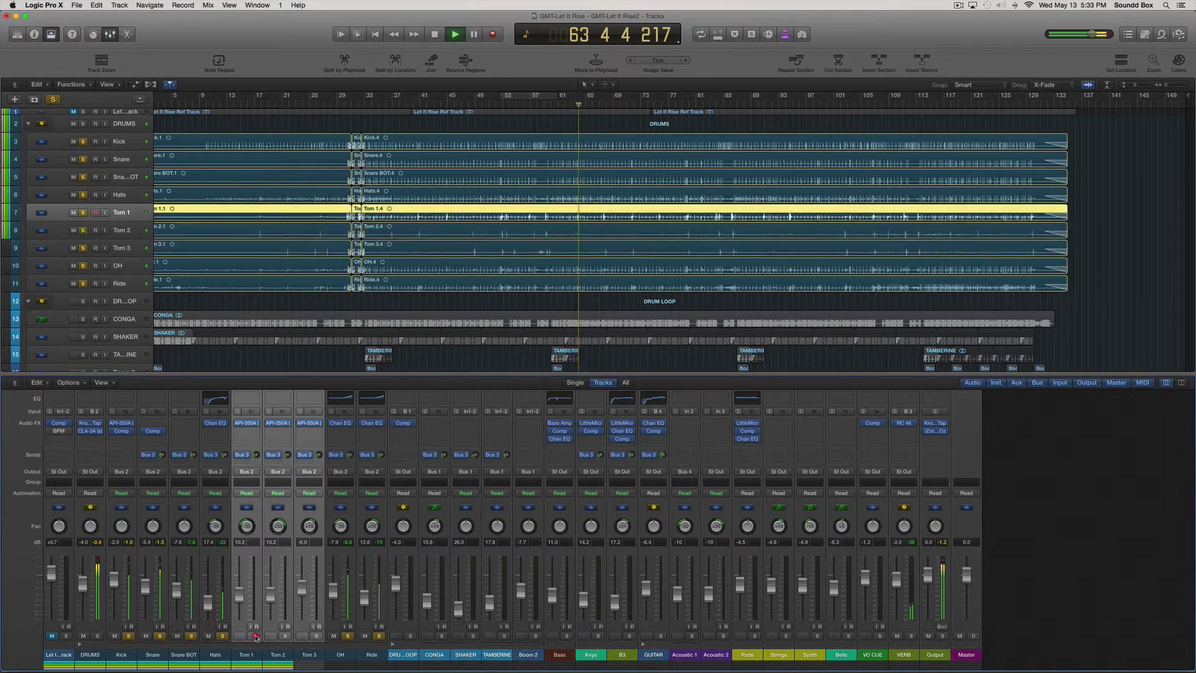
click(285, 636)
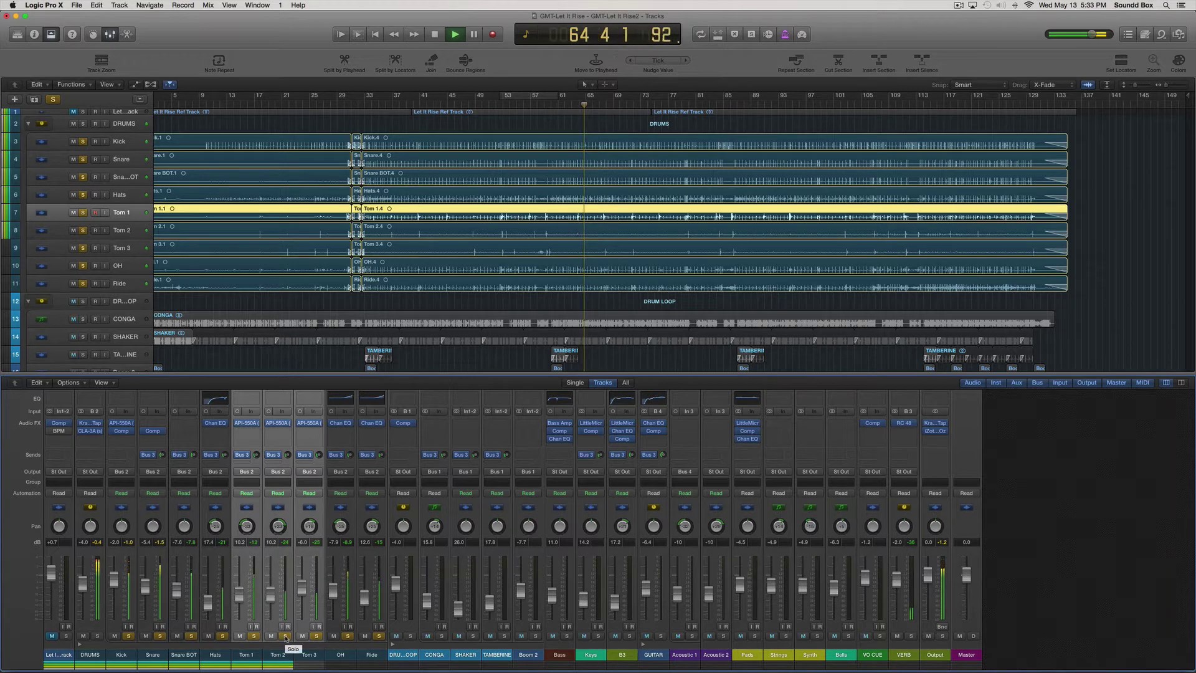
key(space)
Step: Remove the solo from Hats, Kick, Snare, Snare BOT, OH and Ride, and listen to the three toms alone
click(223, 636)
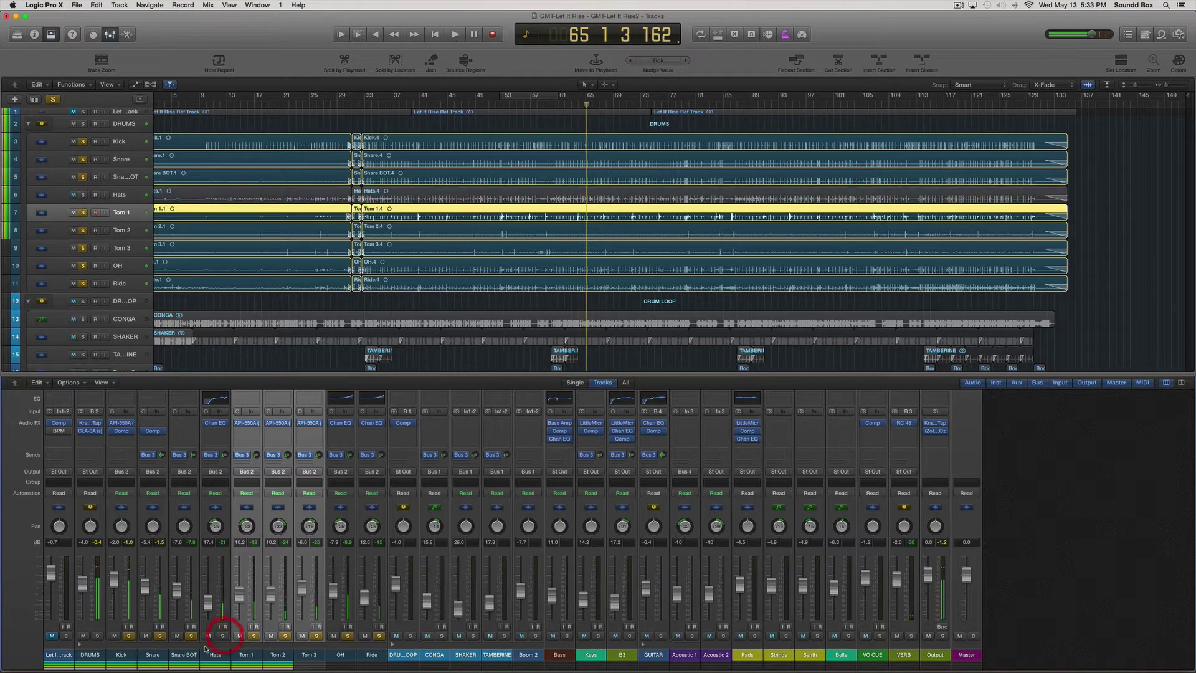
drag(215, 654, 130, 650)
click(129, 650)
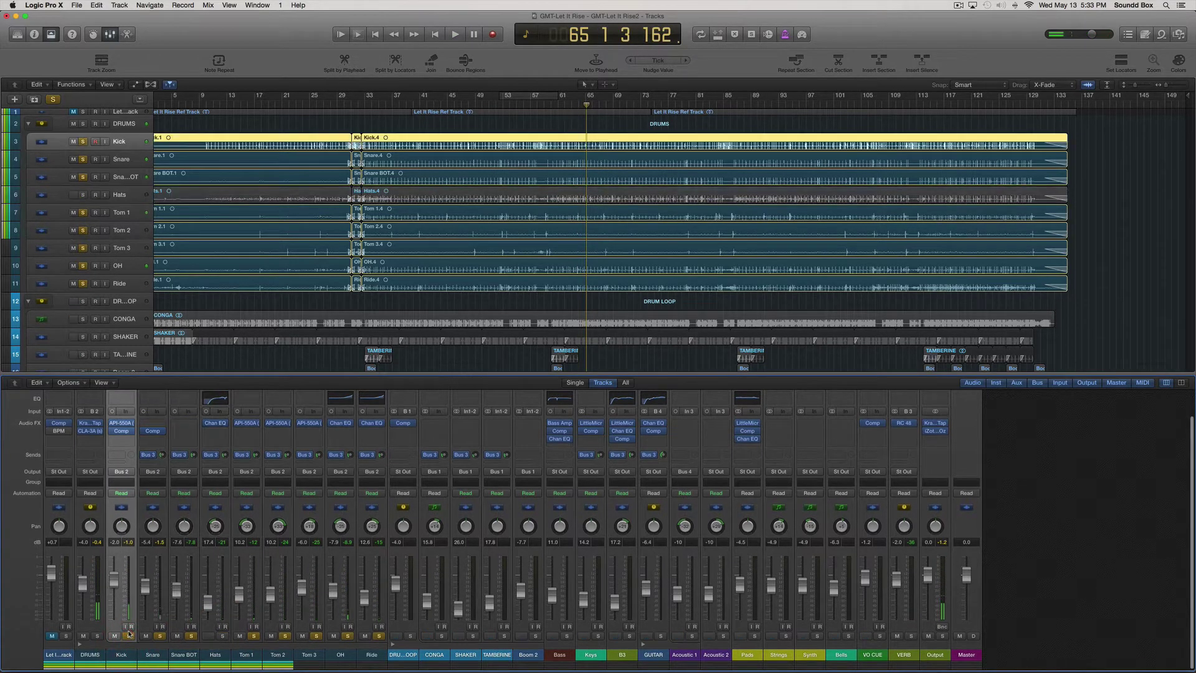
click(128, 636)
click(160, 636)
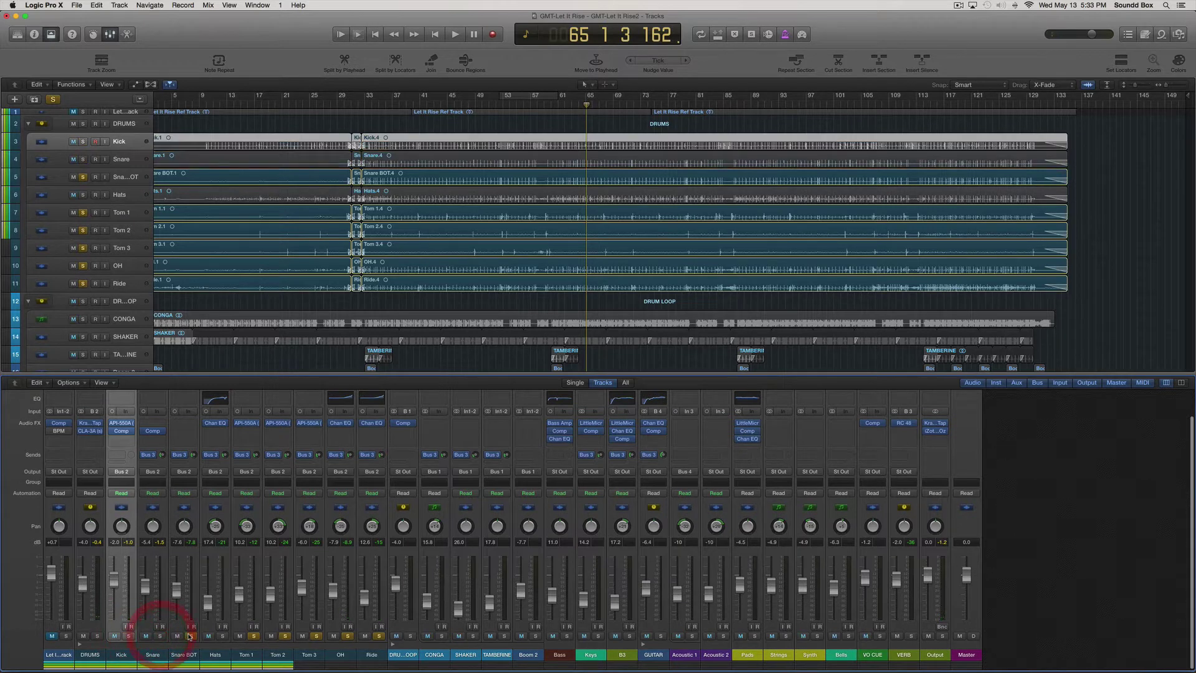
click(192, 636)
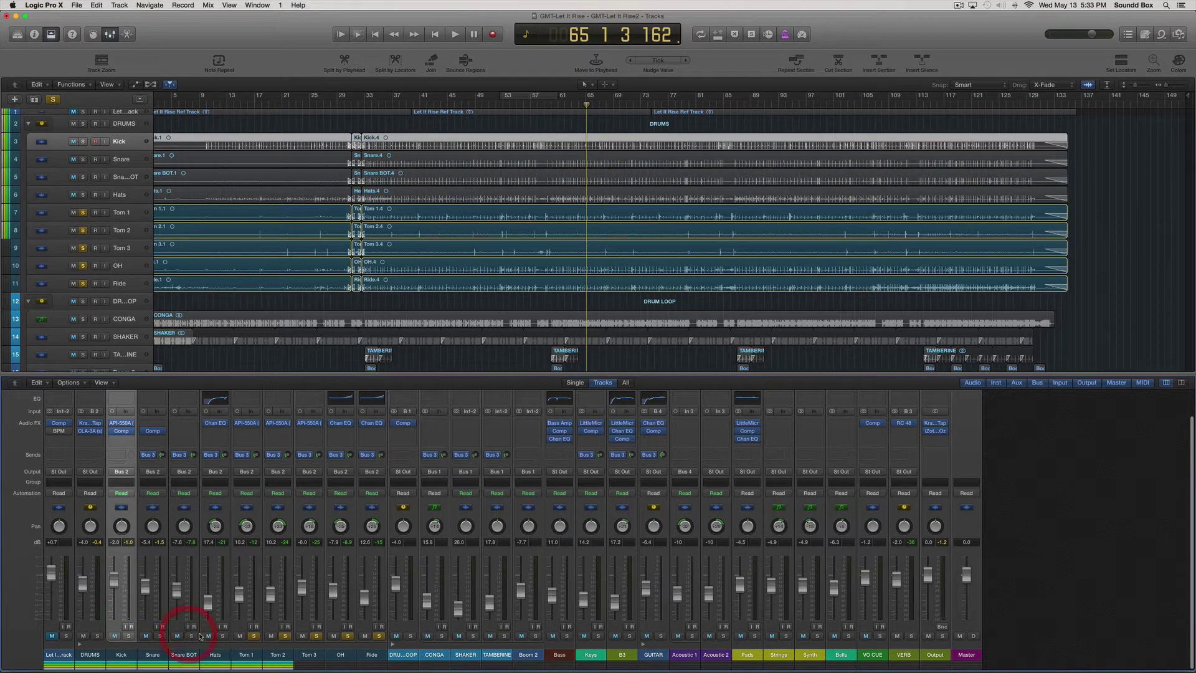
click(348, 636)
click(379, 637)
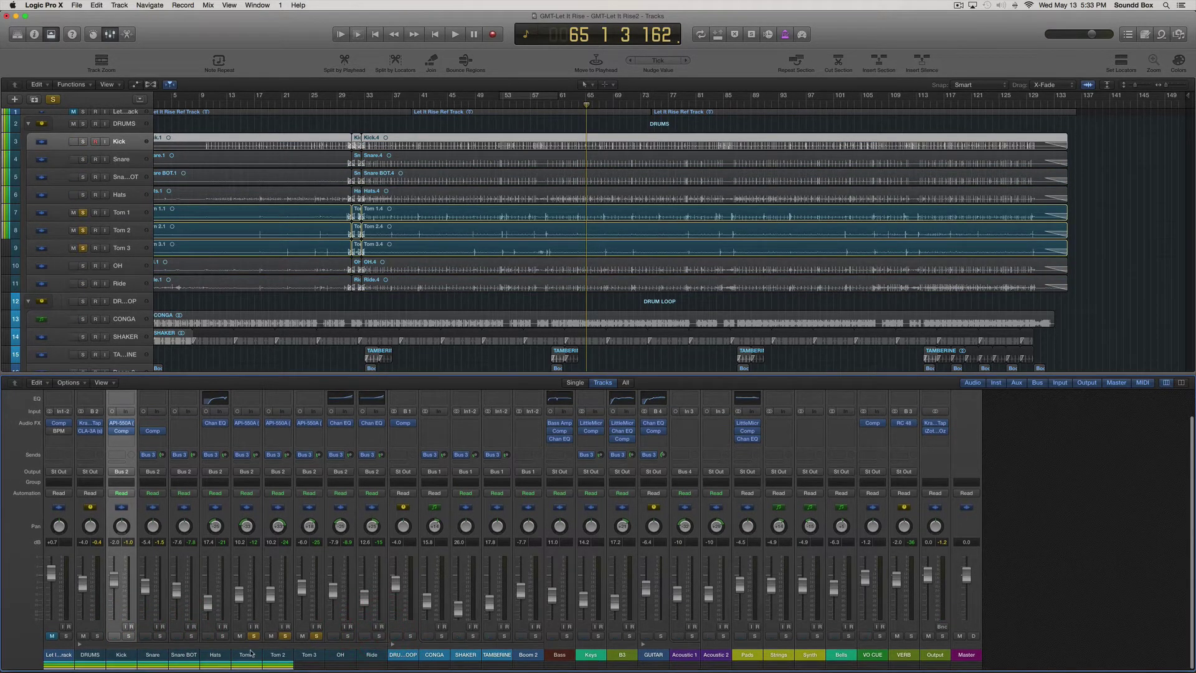
key(space)
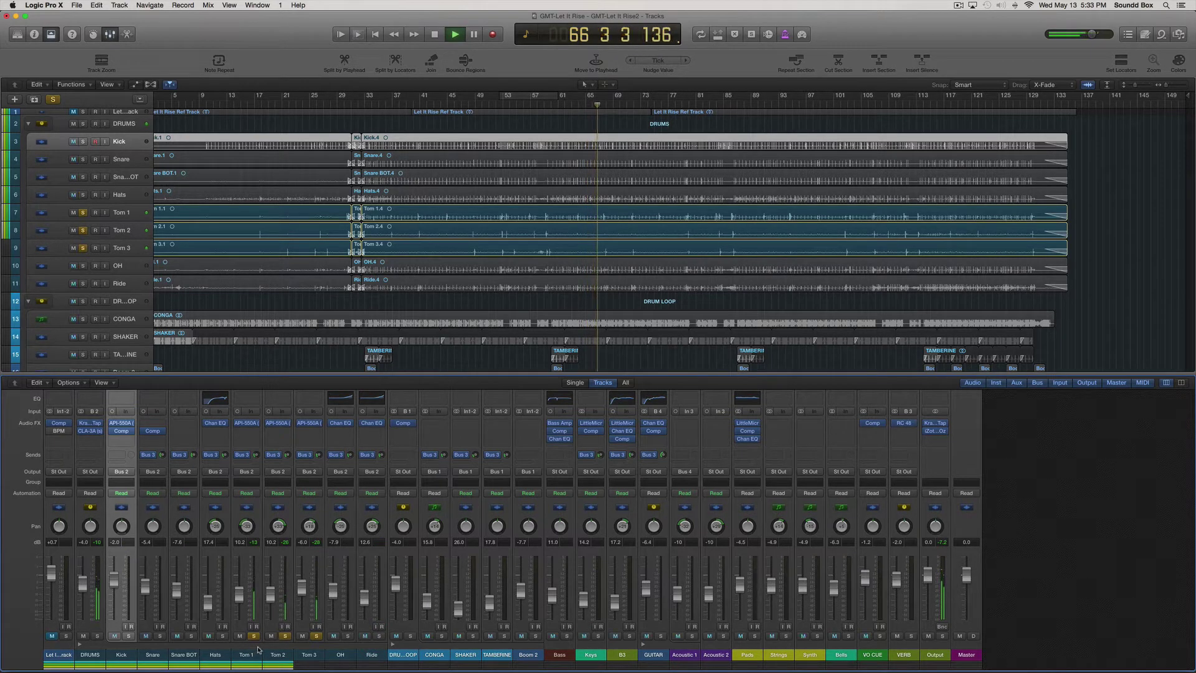
key(space)
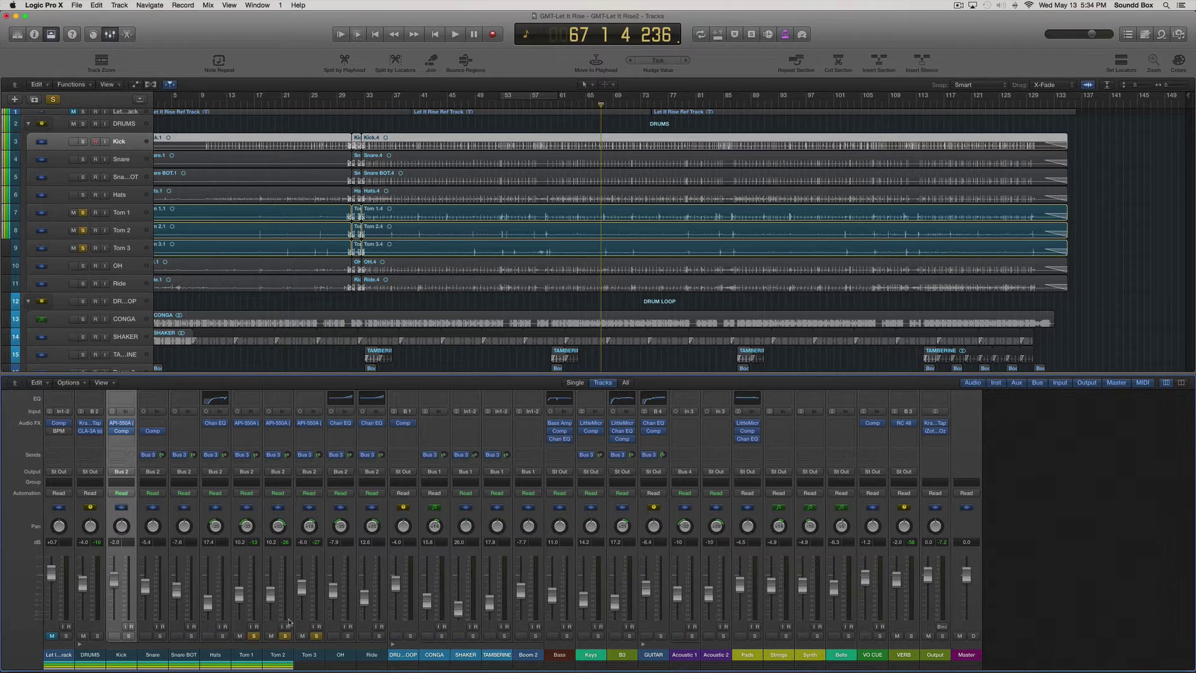
Step: Take Tom 3 and Tom 2 out of solo and play back Tom 1 alone
click(317, 636)
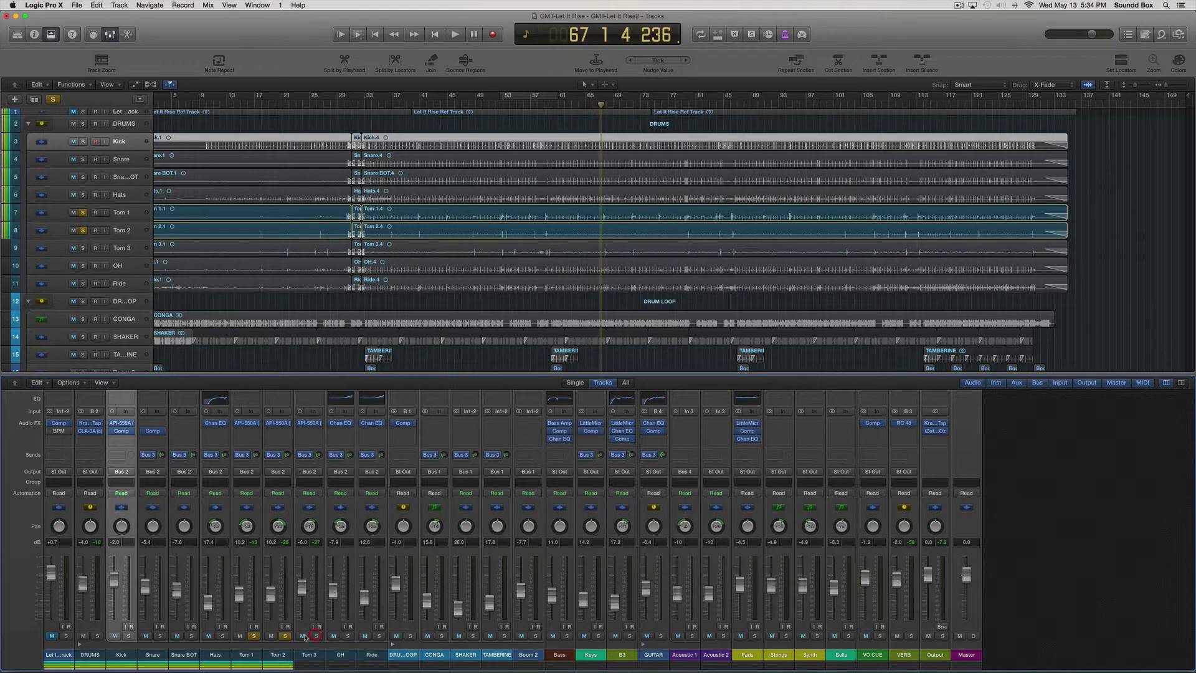
click(286, 636)
key(space)
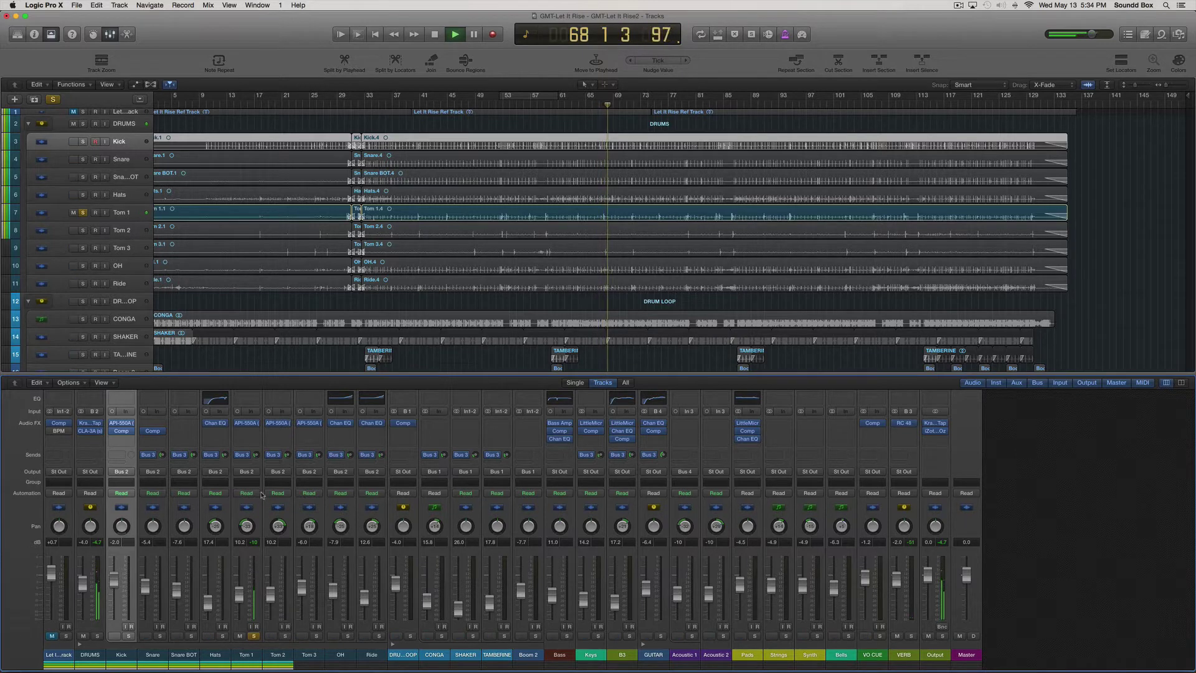
Step: Insert a Channel EQ on the Tom 1 channel and turn on its frequency analyzer
click(253, 415)
click(246, 398)
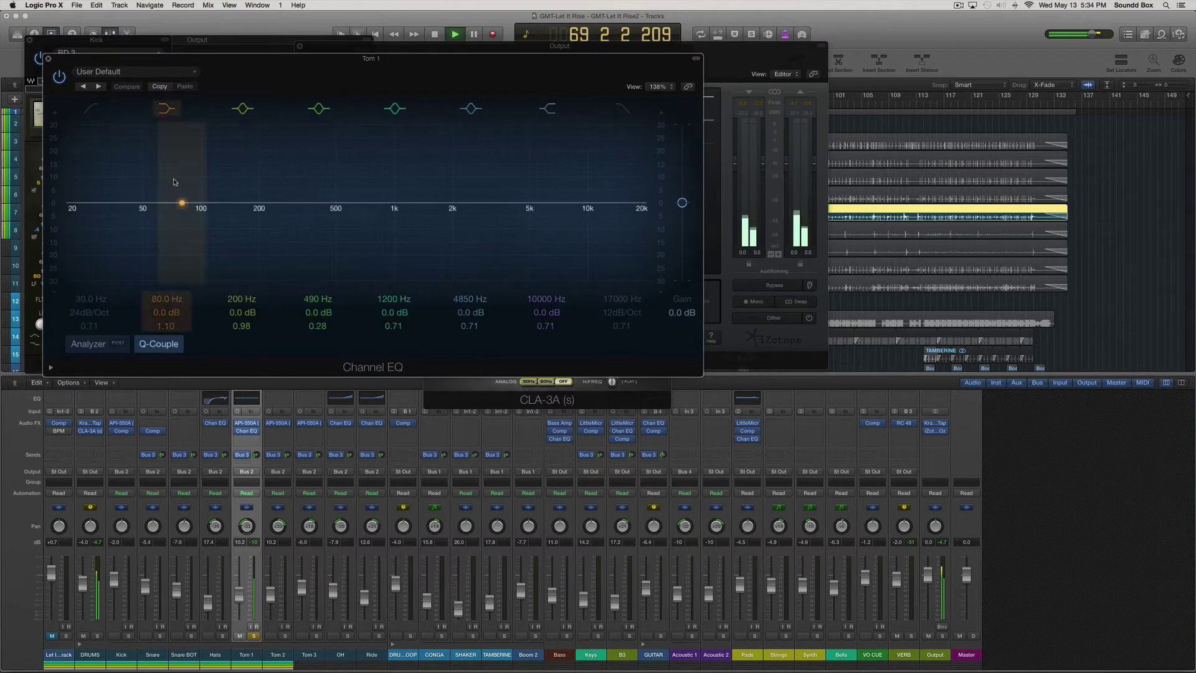
click(88, 344)
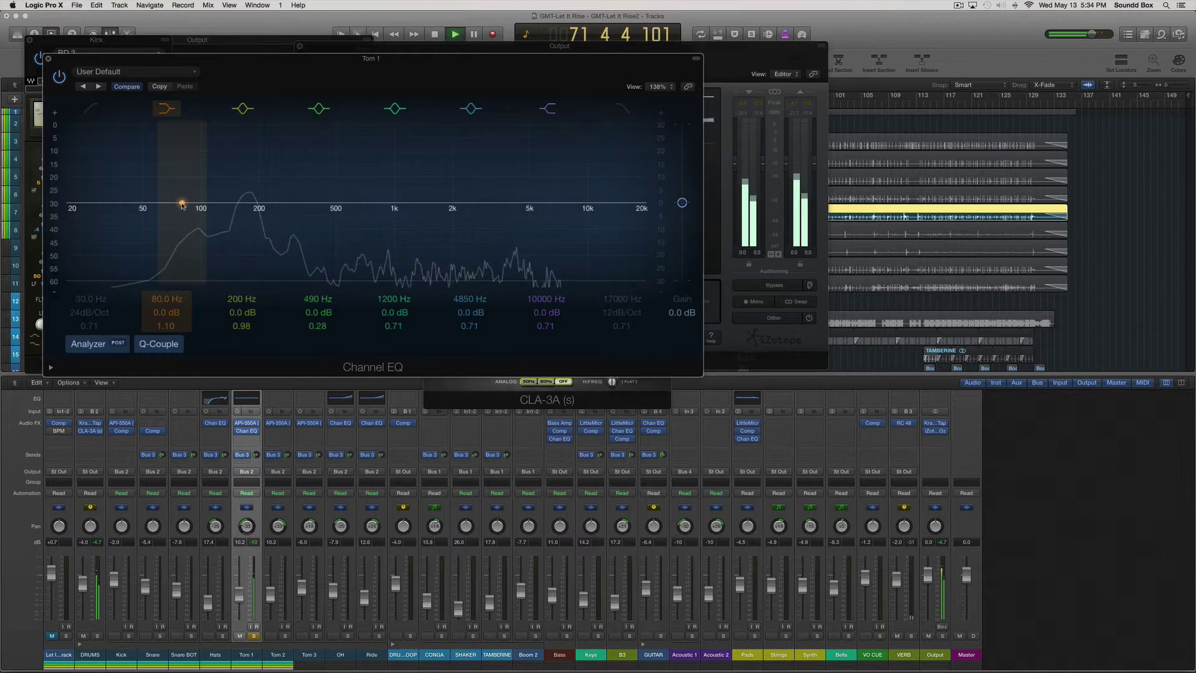
Step: Boost Tom 1's low shelf band by 11.0 dB at 138 Hz while listening, and stop playback
drag(182, 203, 228, 179)
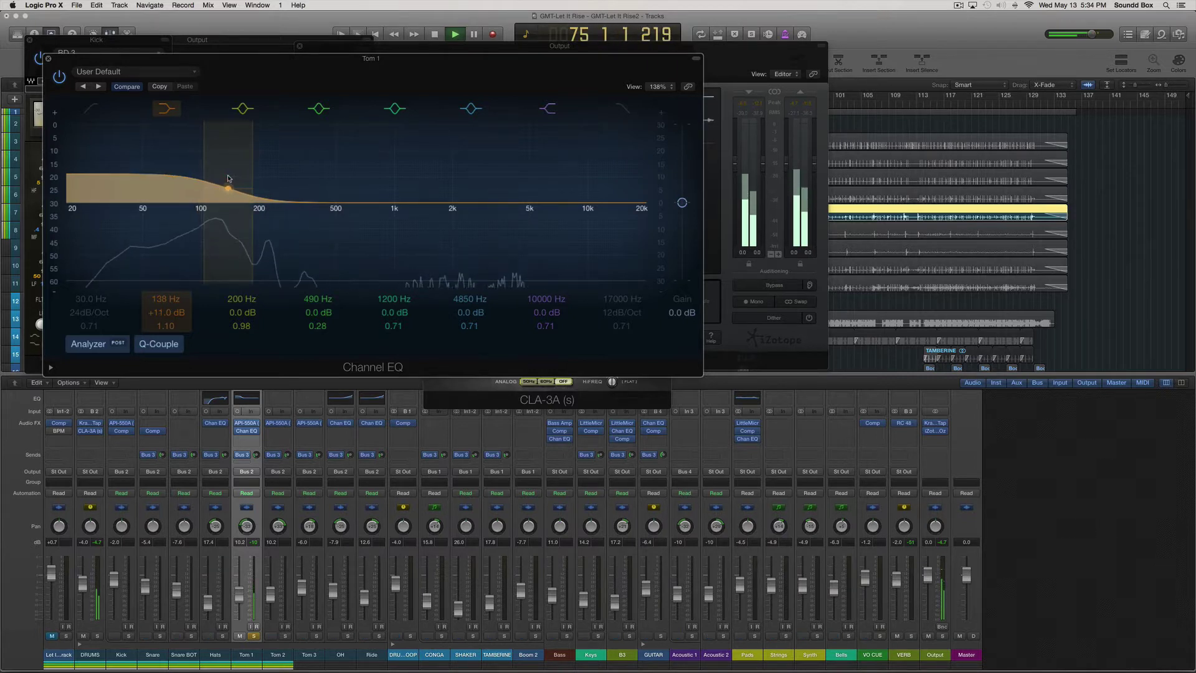
click(228, 188)
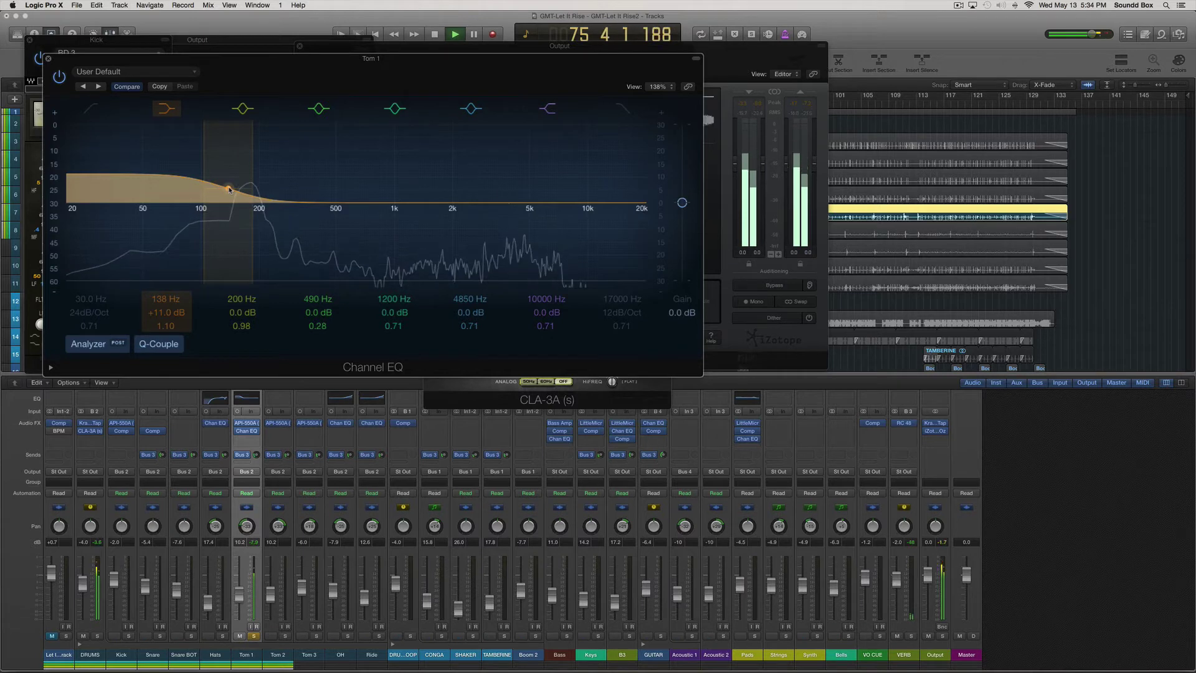
key(space)
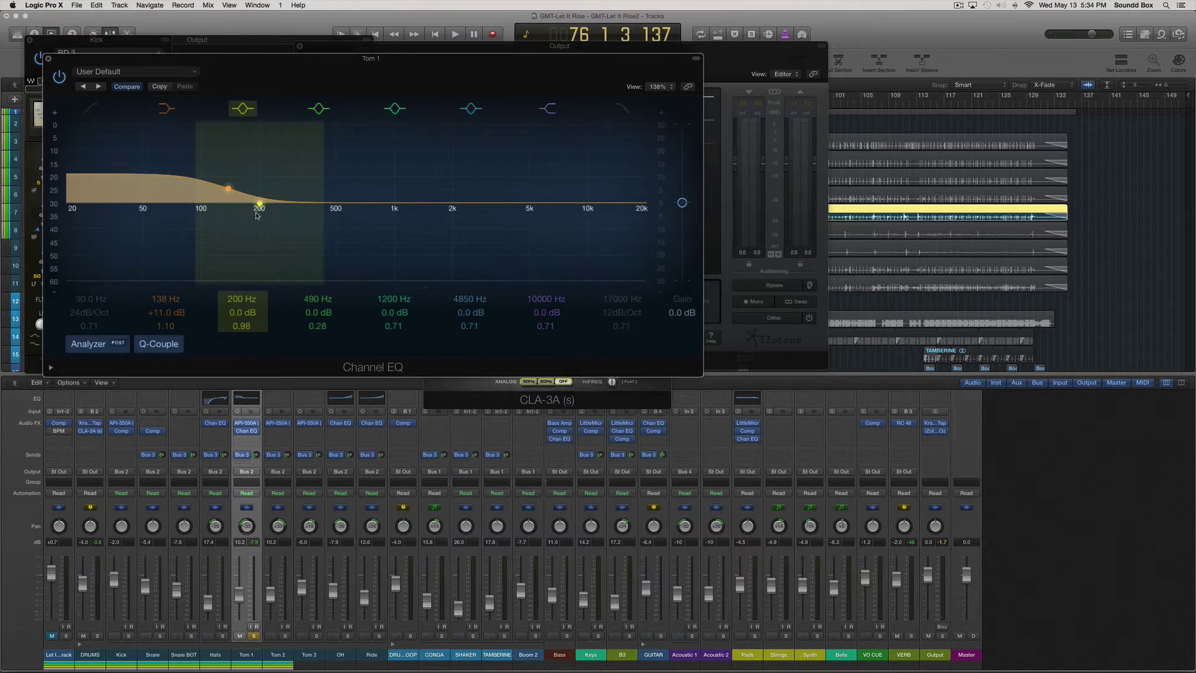
drag(259, 204, 252, 206)
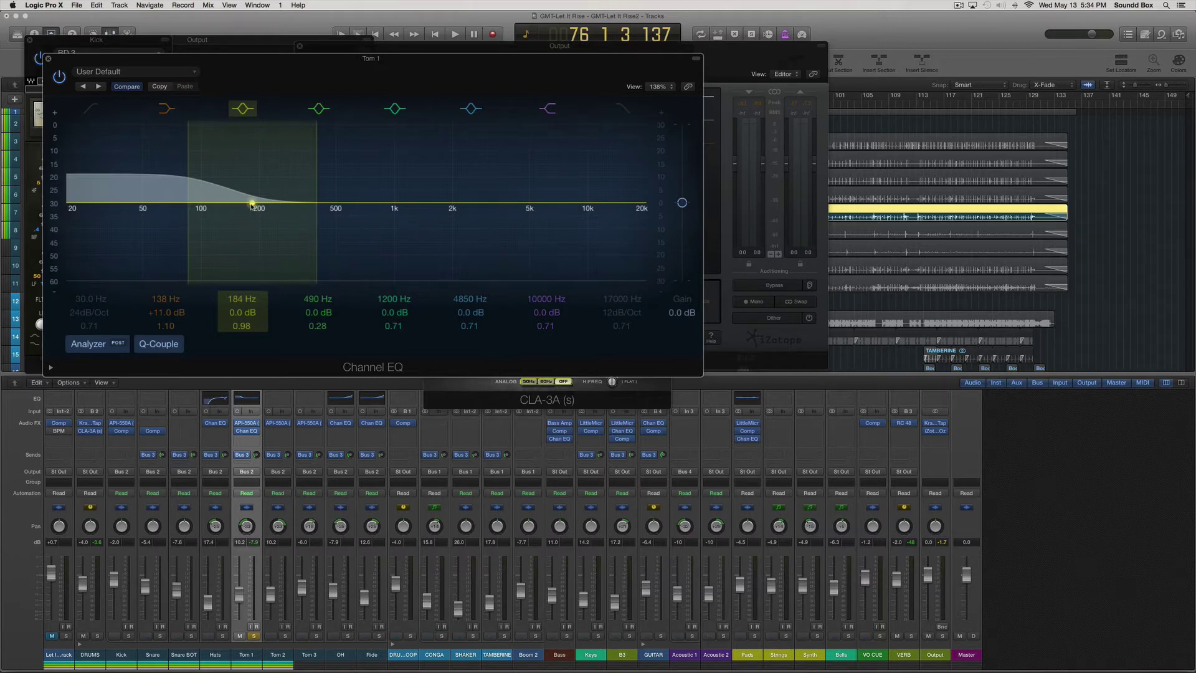
click(252, 203)
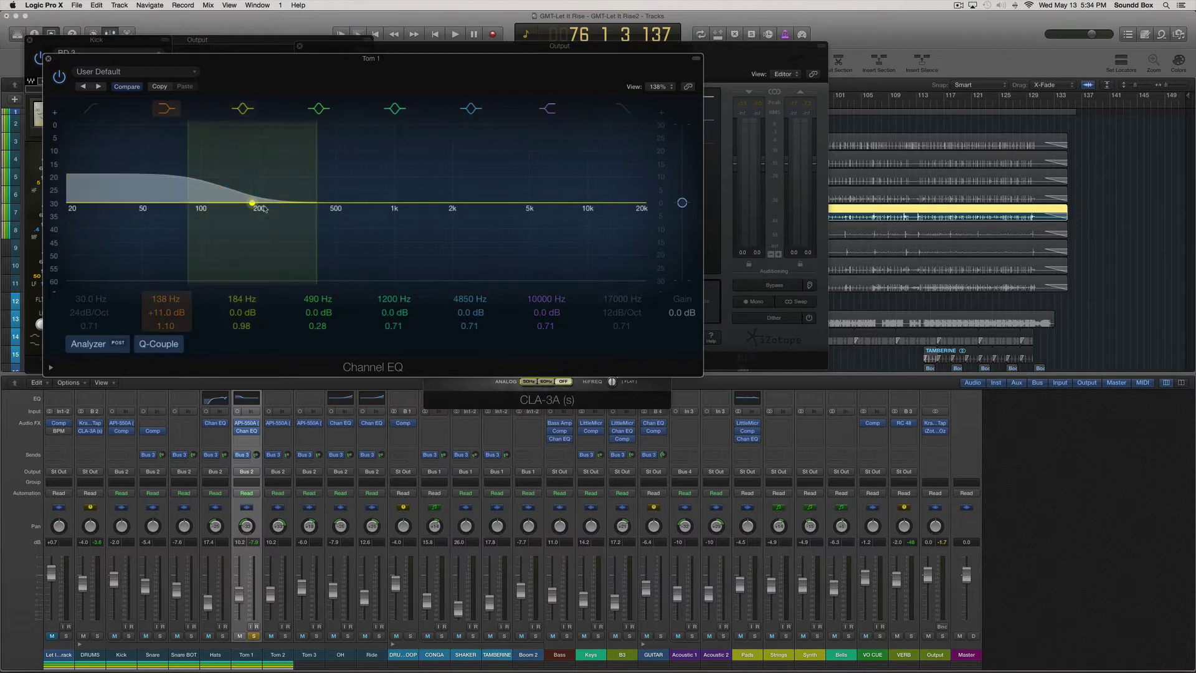
drag(253, 203, 260, 204)
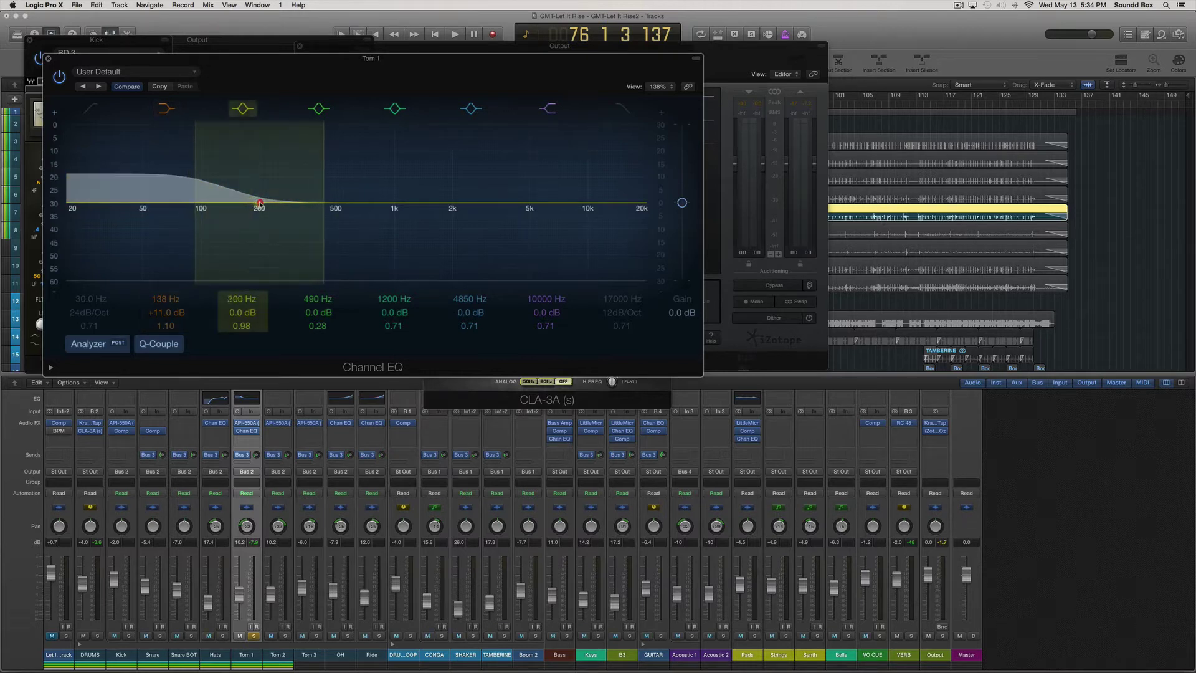
Step: Enable the low cut filter in Tom 1's EQ at about 152 Hz and steepen its slope to 48 dB/Oct during playback
click(90, 109)
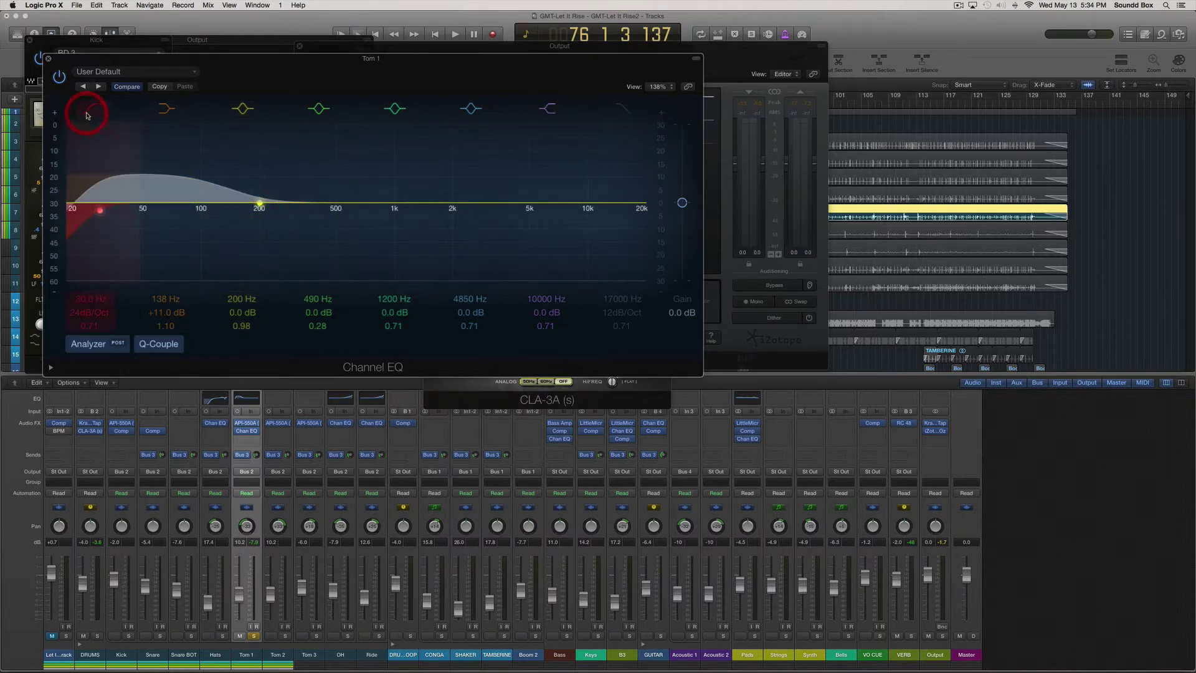
drag(100, 214, 237, 207)
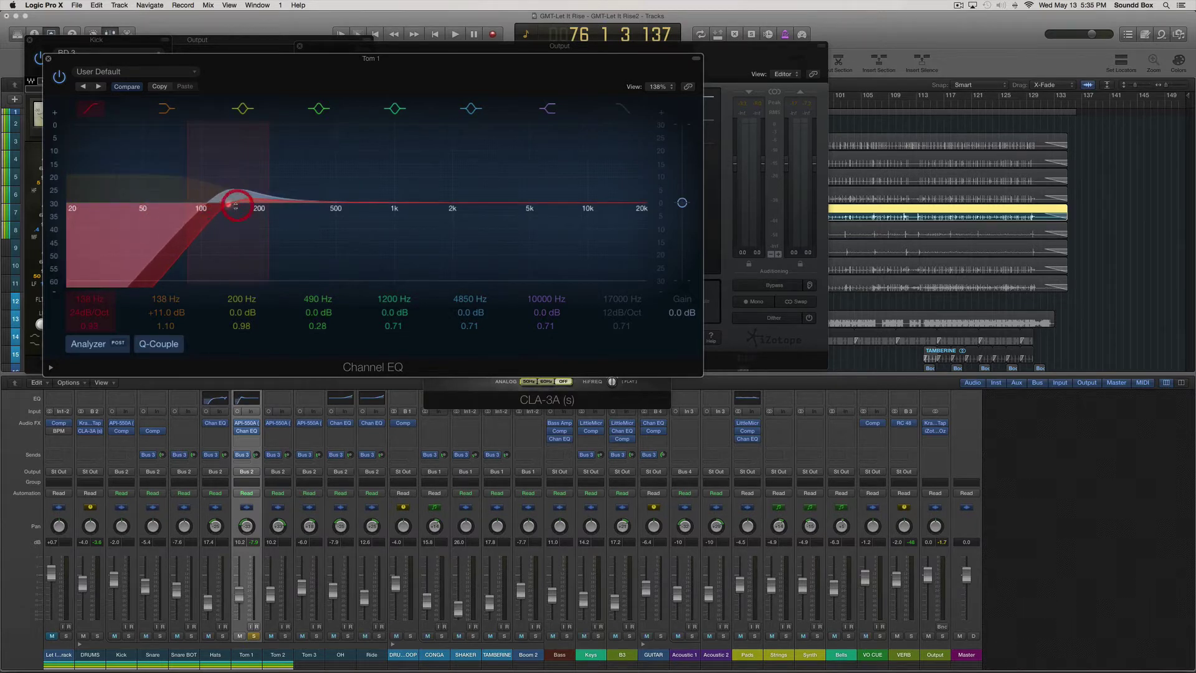
key(space)
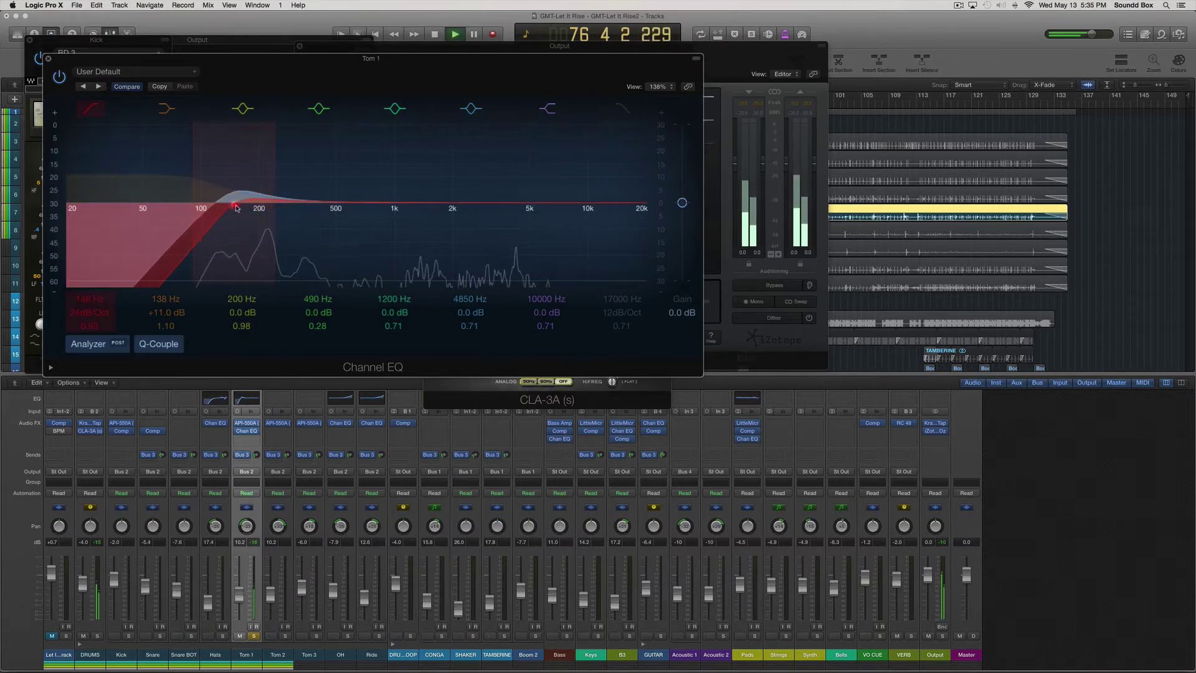
drag(237, 209, 239, 206)
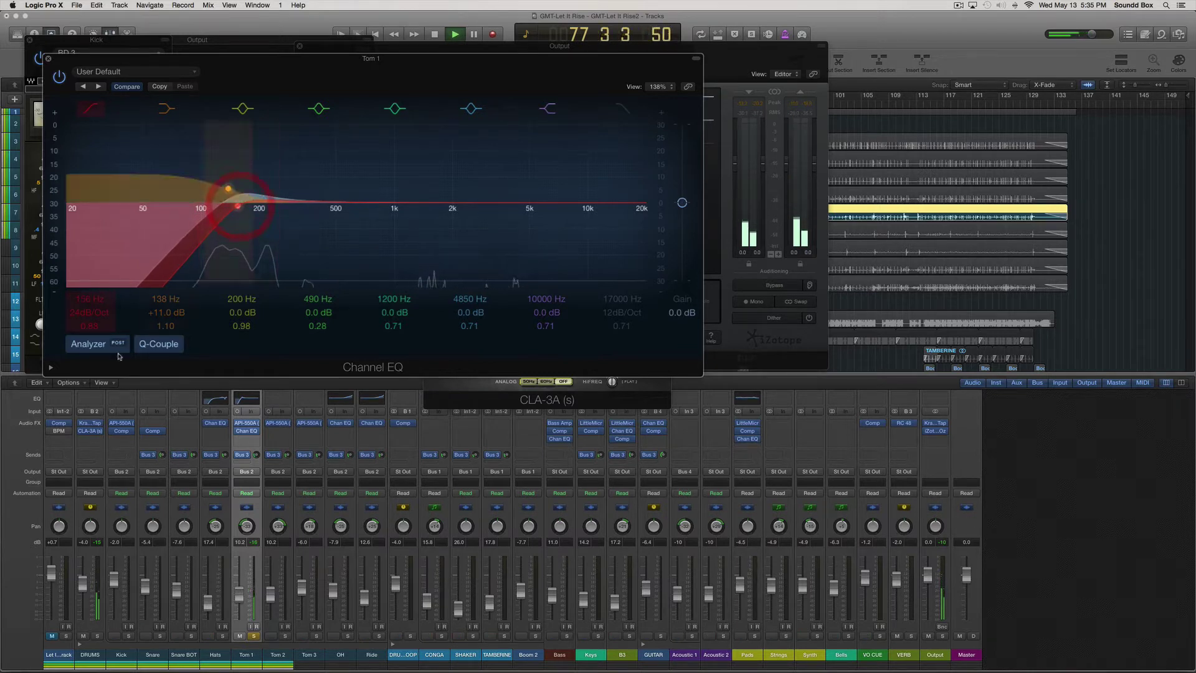
mouse_move(89, 312)
mouse_down()
mouse_move(89, 299)
mouse_move(94, 330)
mouse_up()
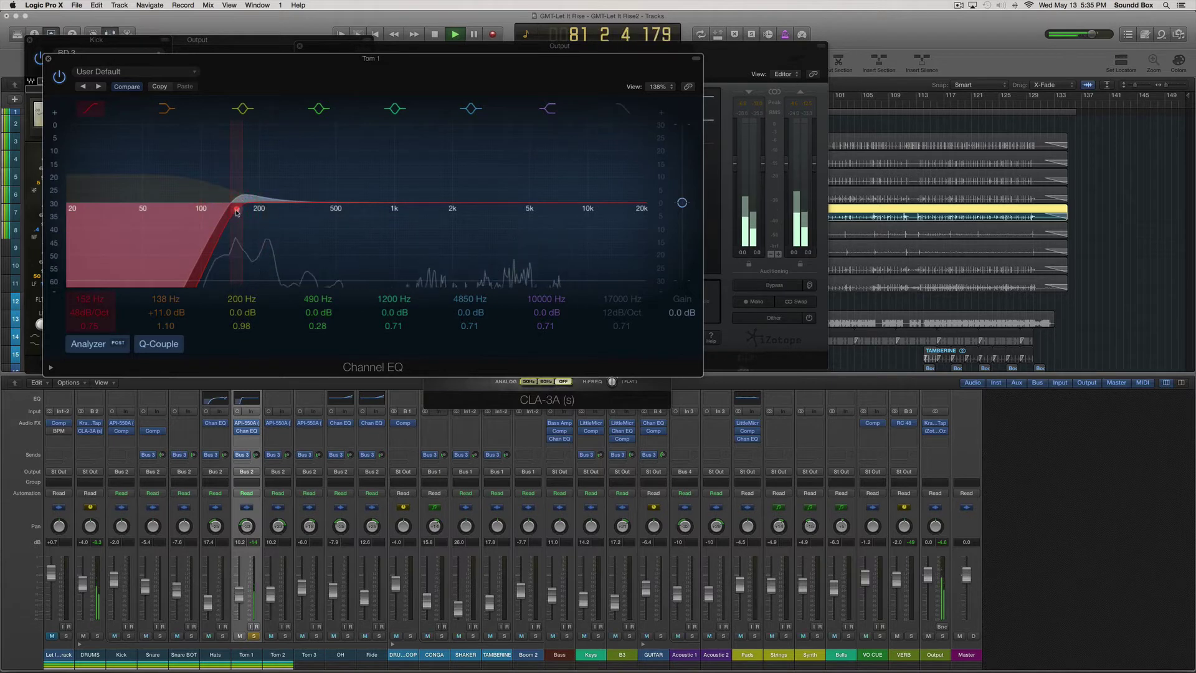
Step: Lower Tom 1's low cut to 132 Hz and try the 4850 Hz band as a sweeping cut, down to -24.0 dB at 390 Hz
drag(237, 212, 231, 212)
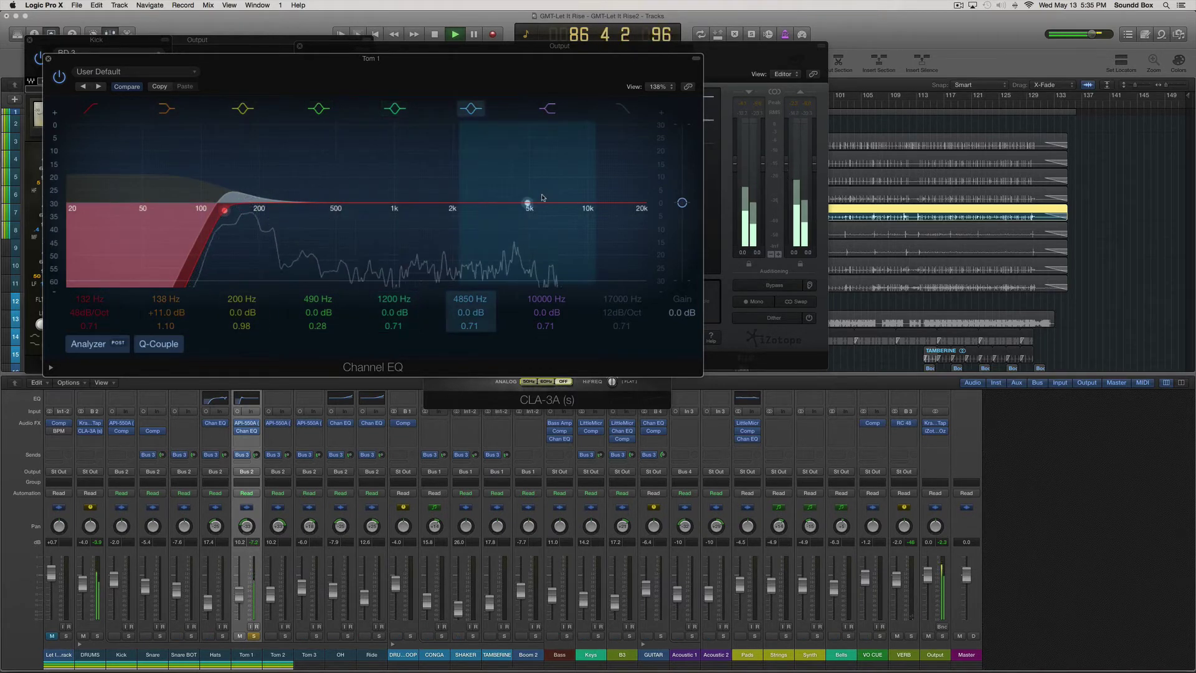
drag(529, 203, 510, 263)
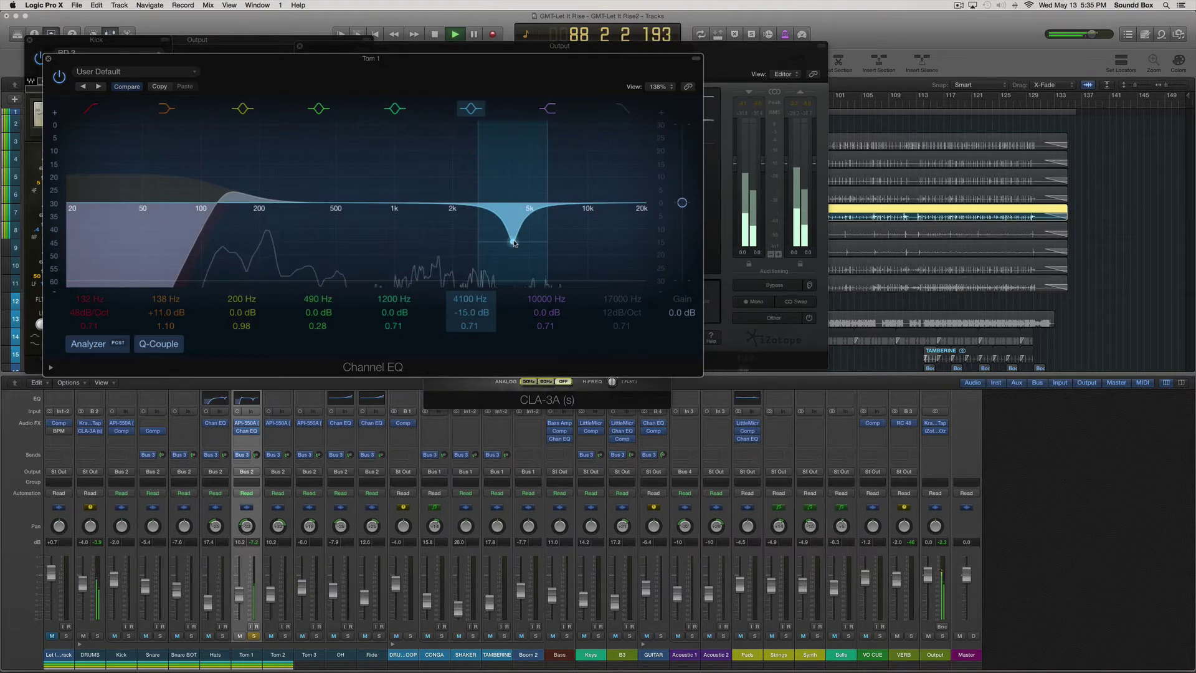
drag(514, 243, 339, 295)
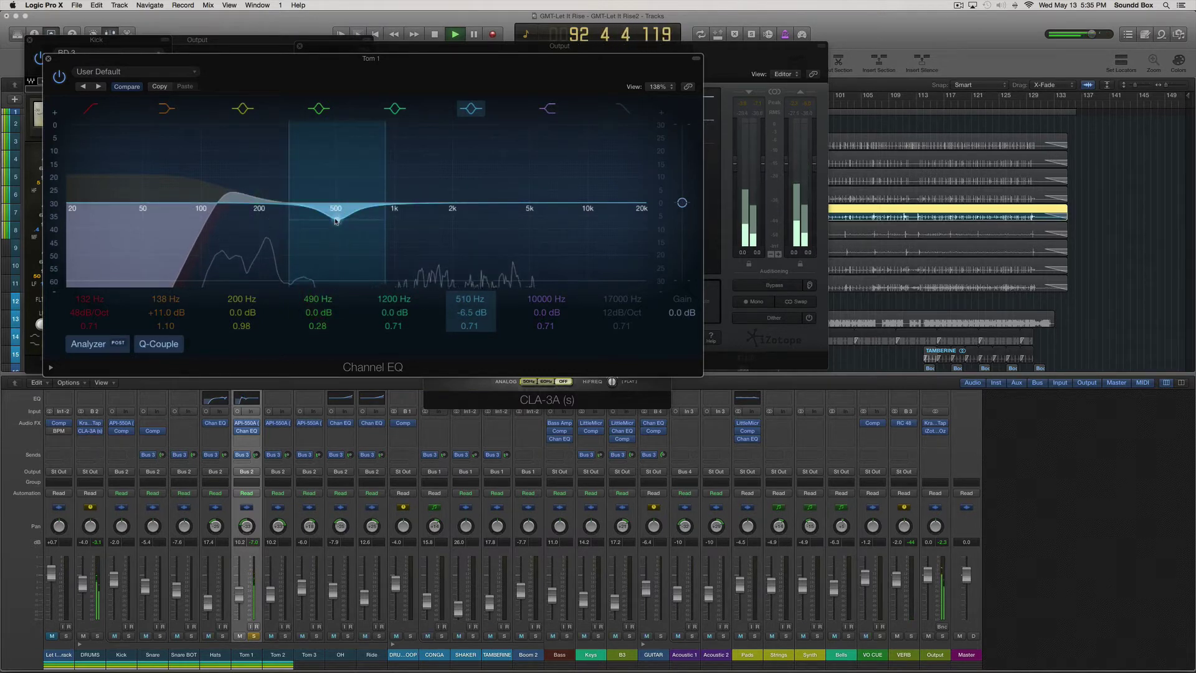
drag(335, 220, 312, 270)
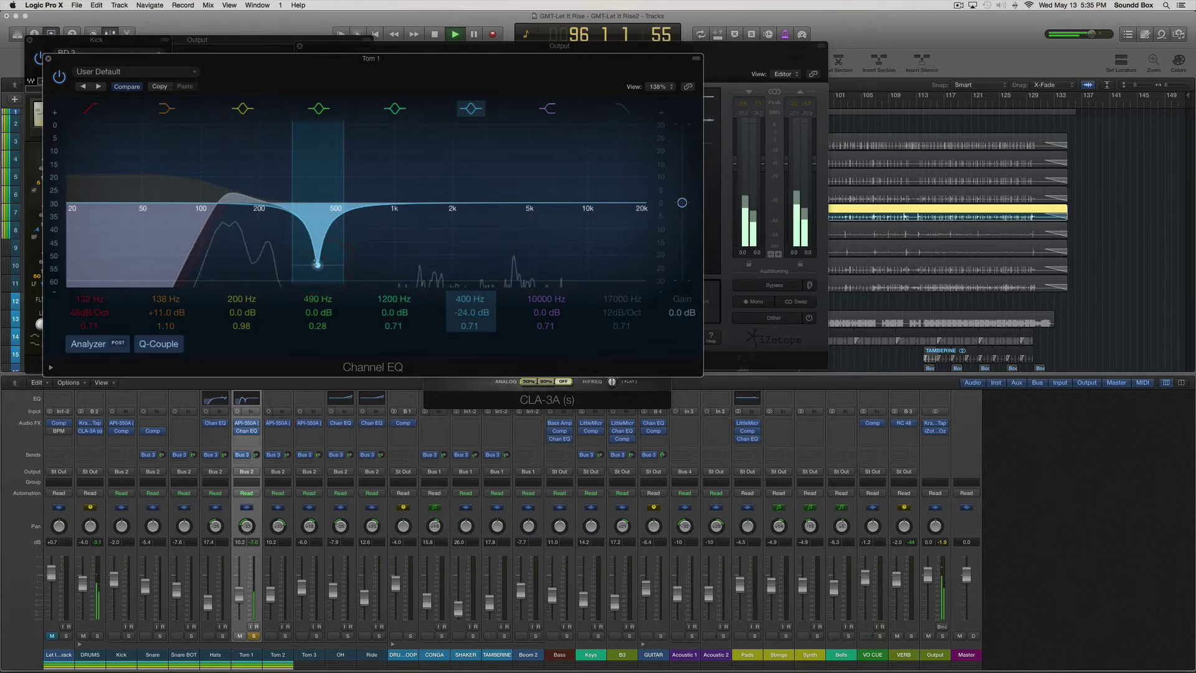
drag(318, 267, 315, 266)
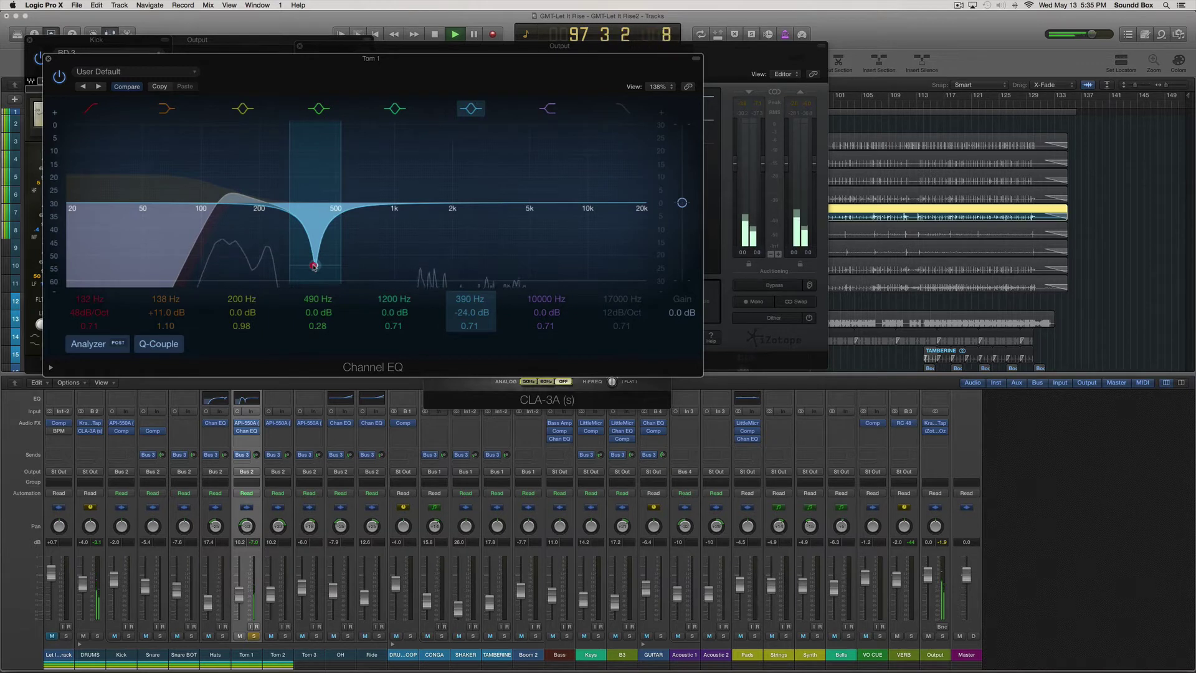
Step: Sweep the same Tom 1 band as a 22.0 dB boost around 166 Hz, and turn it into a -24.0 dB cut at 150 Hz
drag(313, 269, 253, 146)
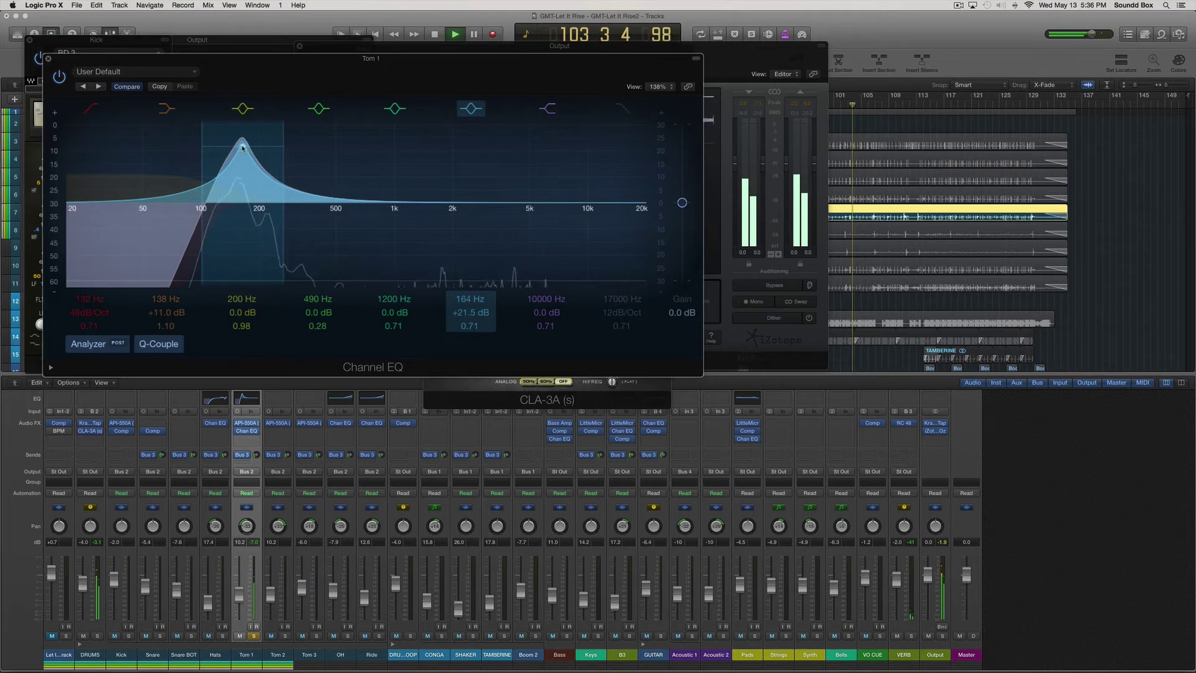
drag(240, 147, 243, 147)
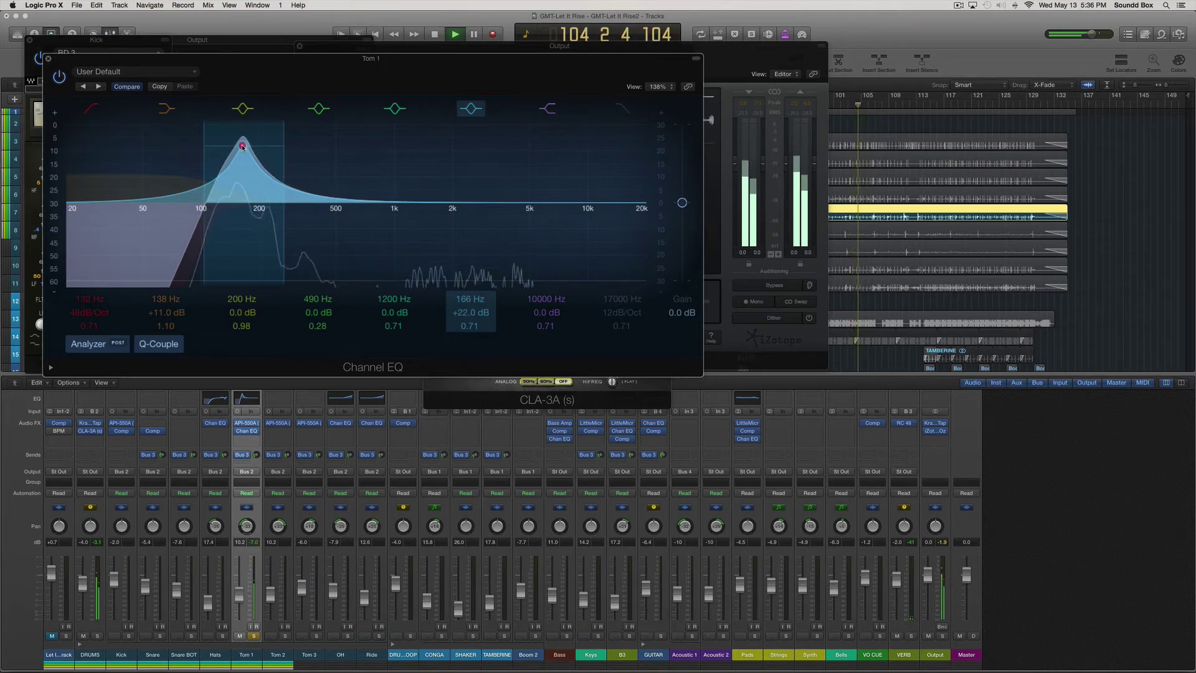
drag(243, 147, 236, 274)
click(242, 148)
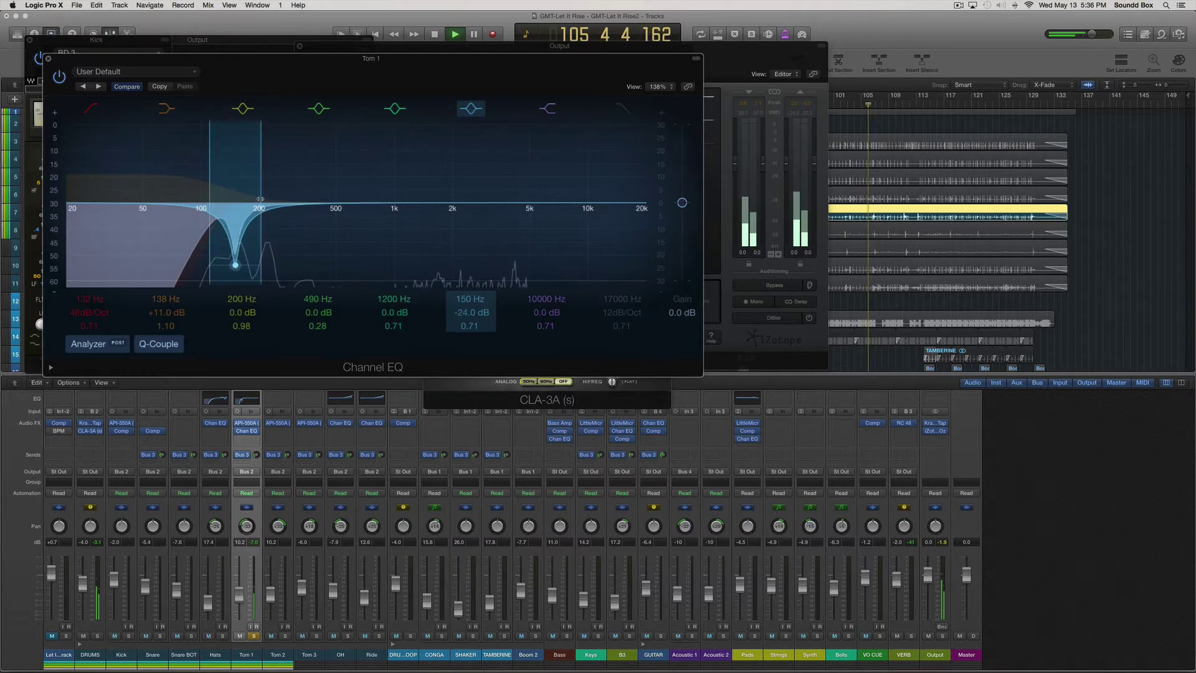
Step: Narrow Tom 1's cut to a Q of 3.40 at 152 Hz, and set the low cut filter to 124 Hz with a Q of 0.60
drag(261, 198, 243, 200)
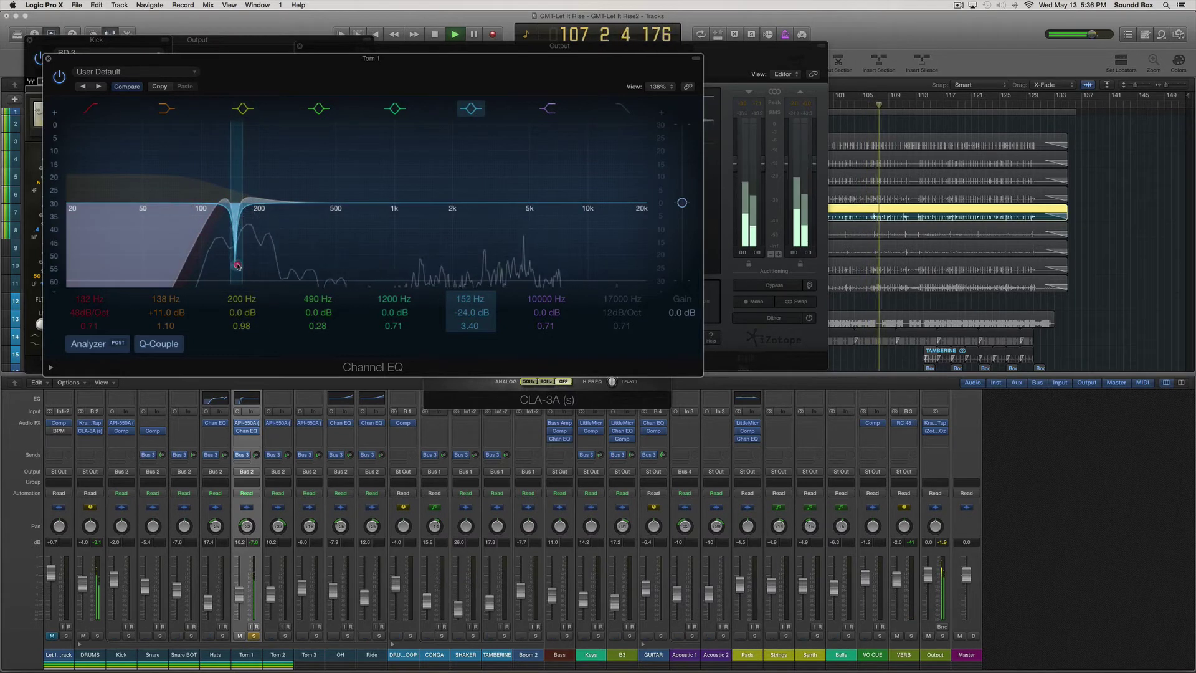
drag(237, 263, 238, 266)
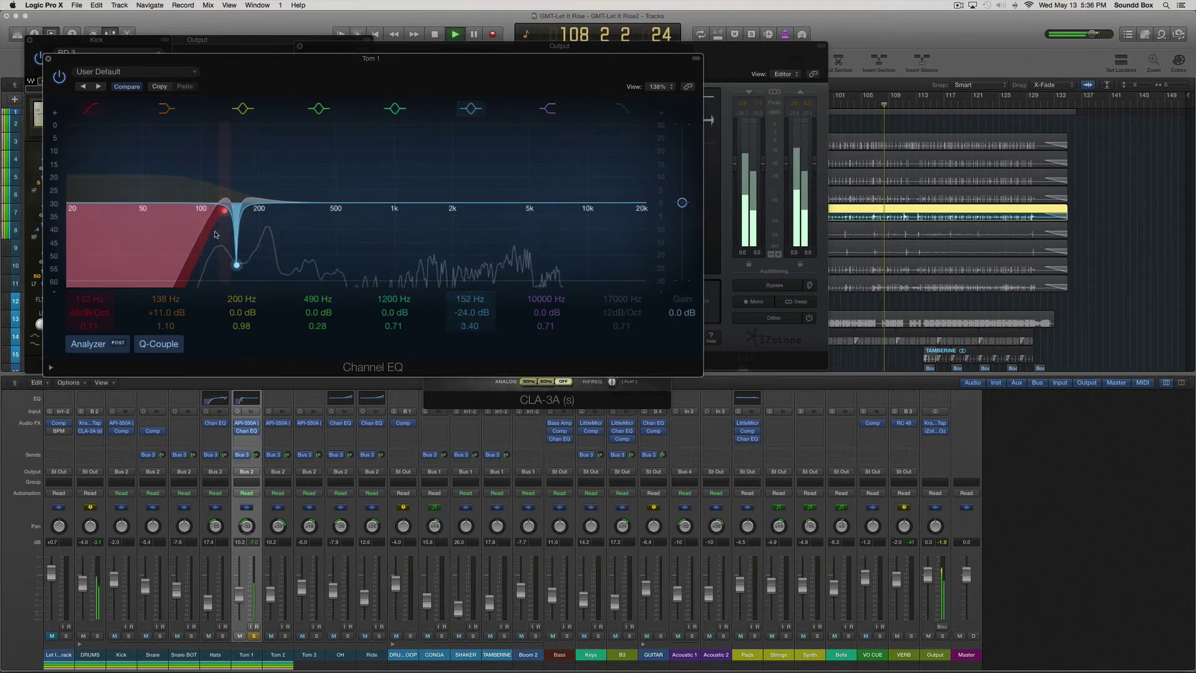
drag(195, 228, 217, 215)
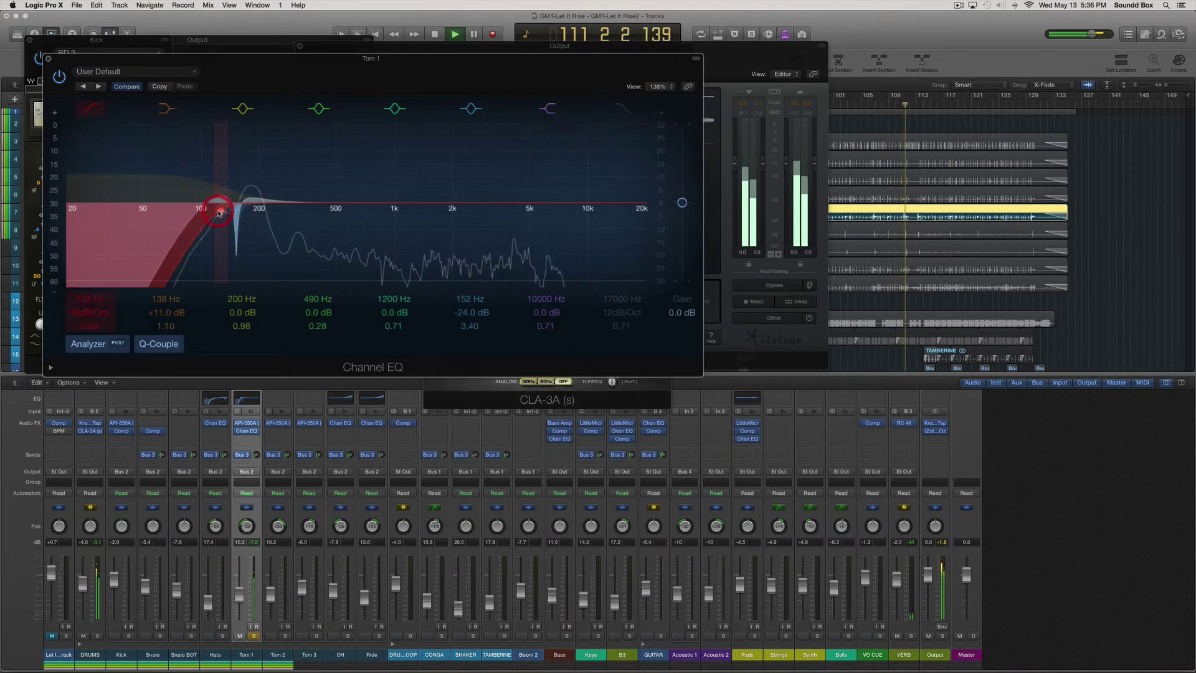
drag(215, 212, 212, 211)
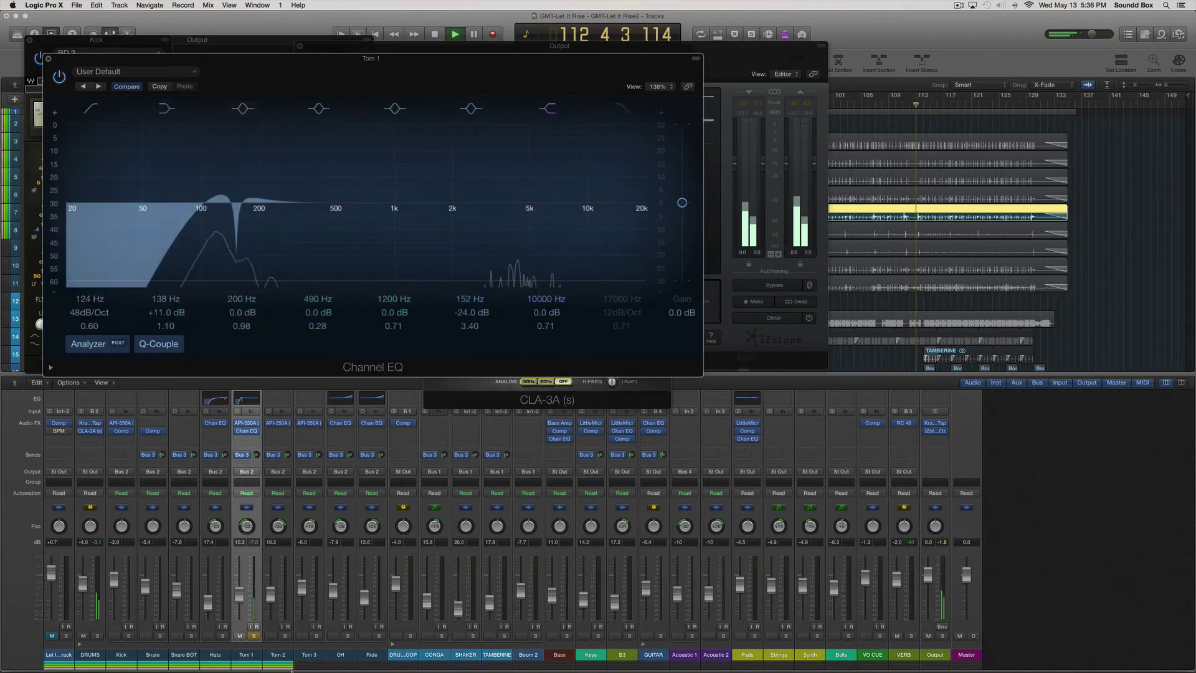
Step: Insert a Channel EQ with its analyzer on for Tom 2, and solo Tom 2 instead of Tom 1
click(278, 398)
drag(347, 209, 646, 205)
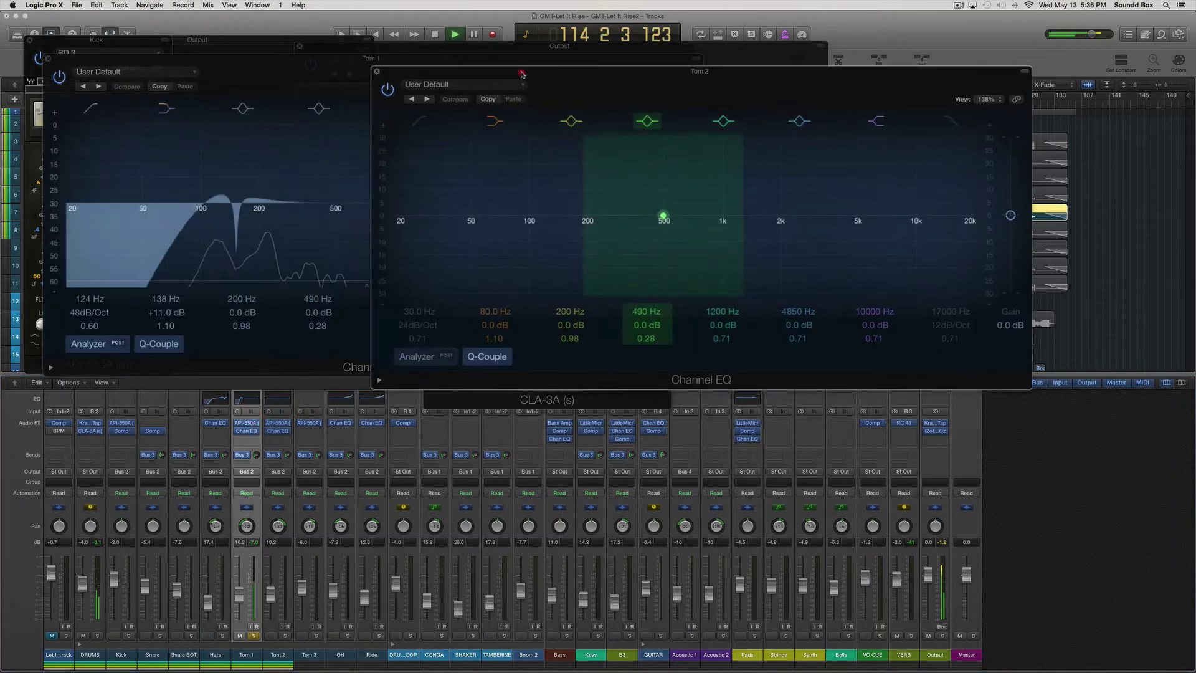
click(285, 636)
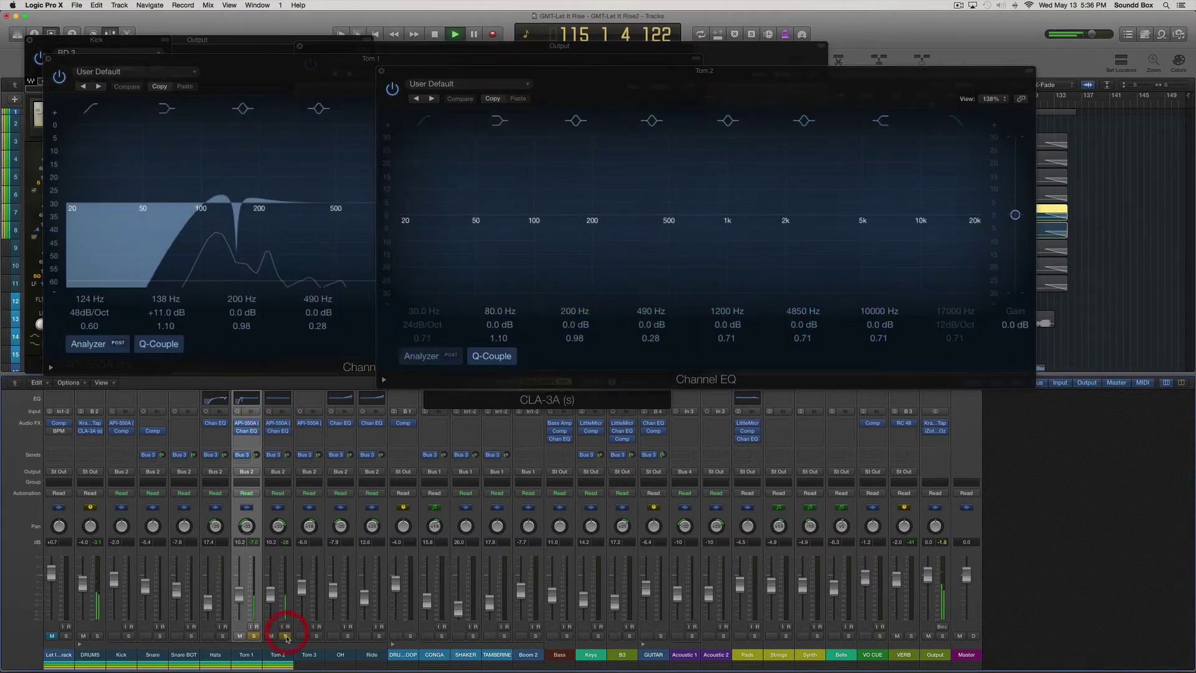
click(254, 636)
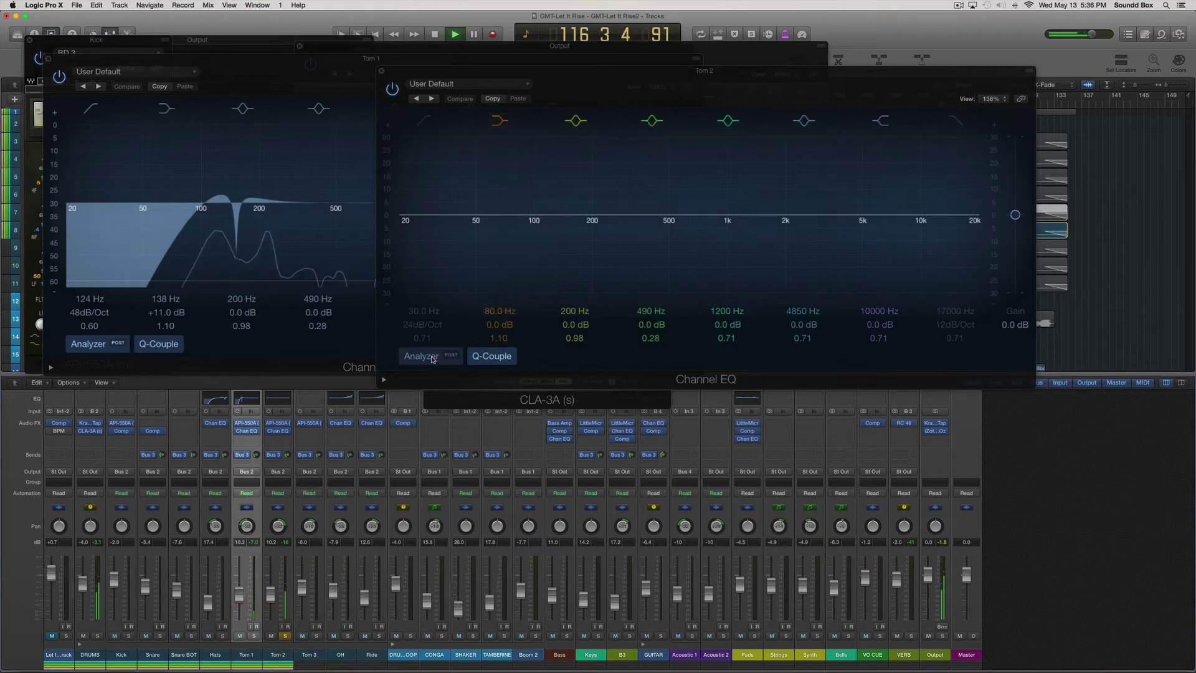
click(570, 227)
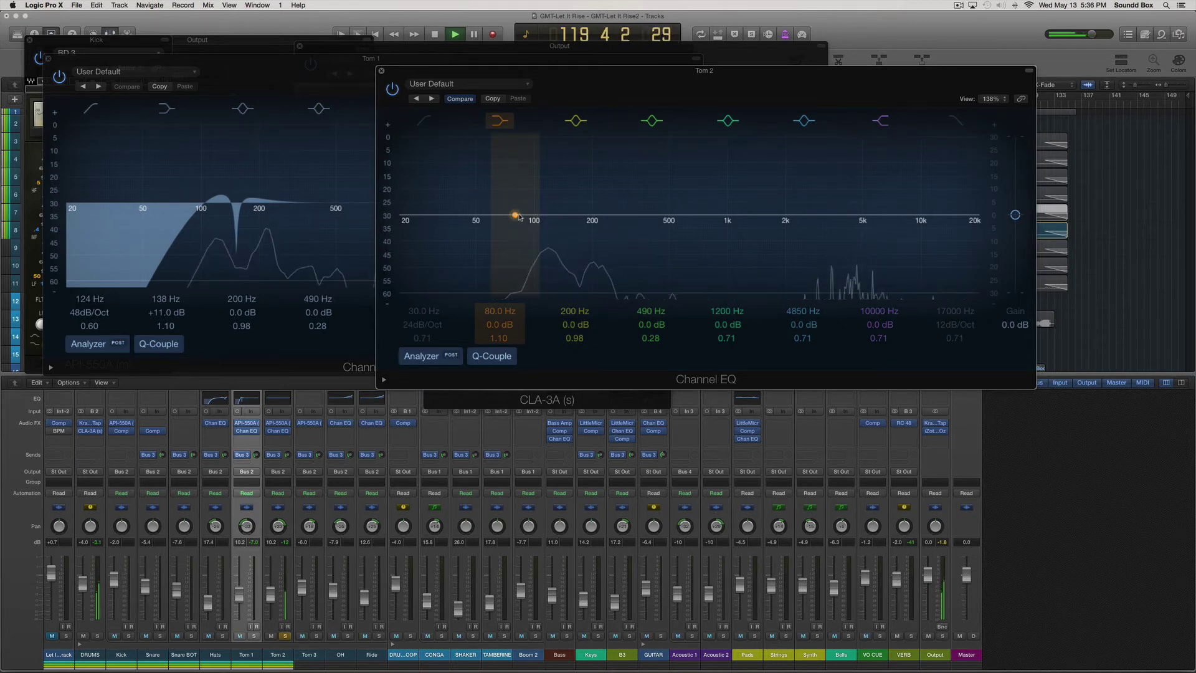
Step: Cut Tom 2's 200 Hz band by 24.0 dB with a Q of 5.00 and tune it to 106 Hz while replaying the passage
drag(592, 238, 548, 321)
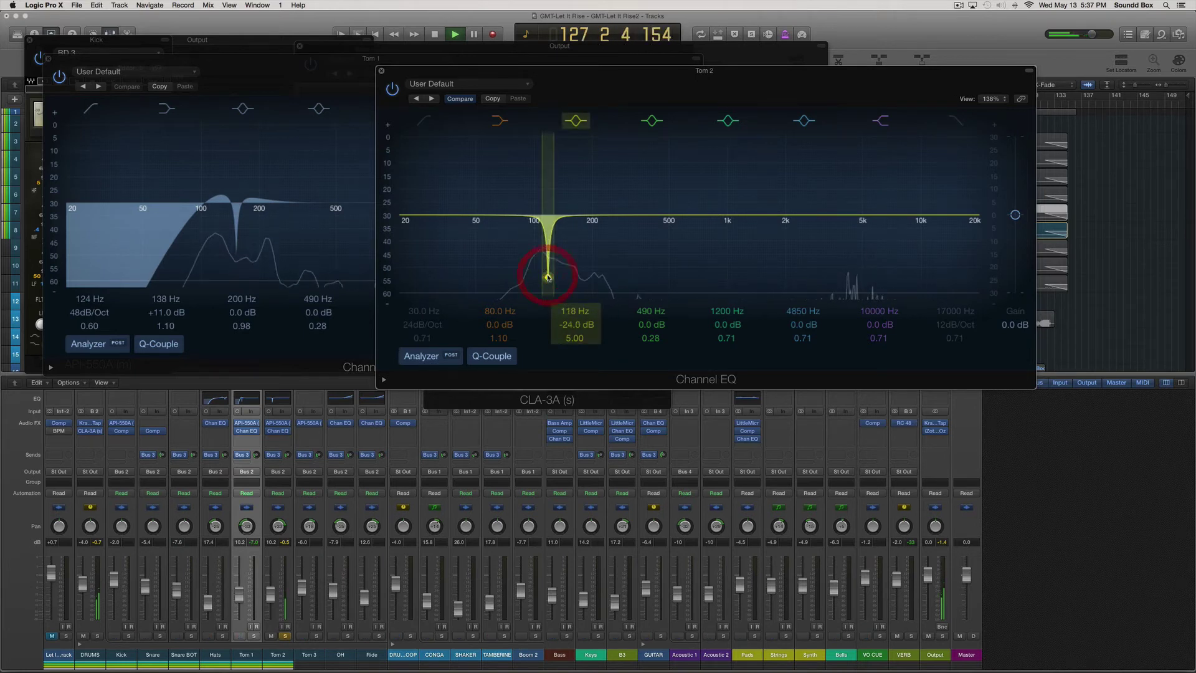
drag(667, 75, 732, 288)
click(882, 103)
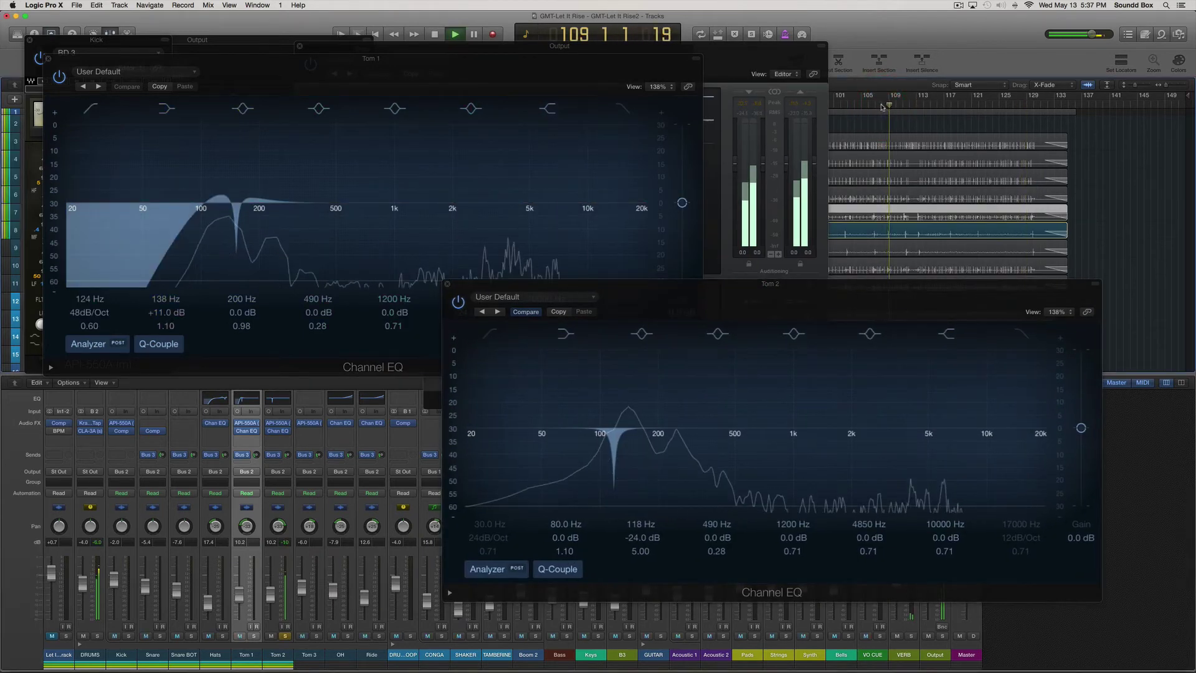
click(580, 380)
drag(614, 486, 610, 495)
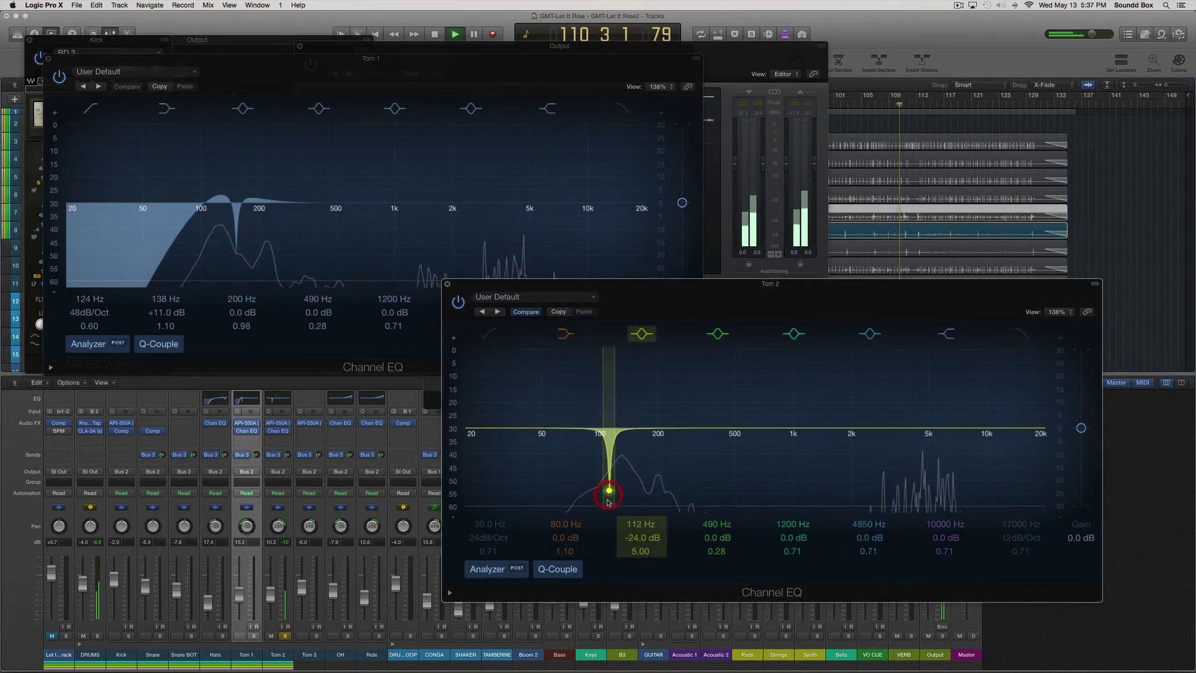
click(873, 104)
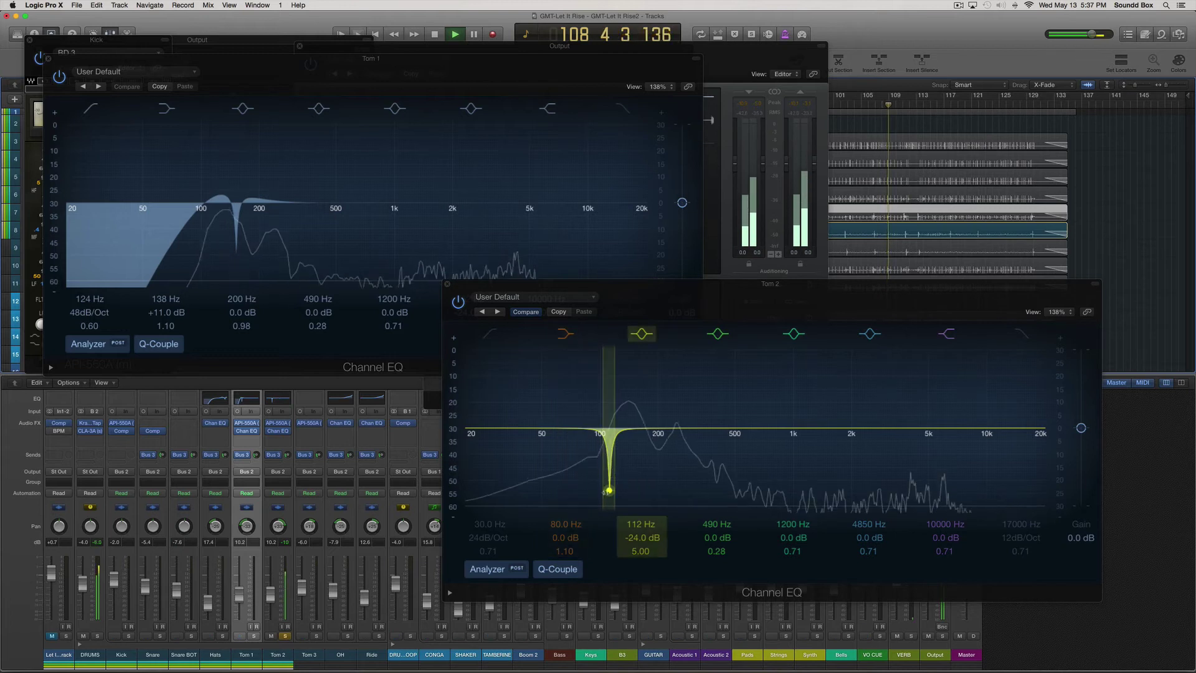
drag(613, 491, 610, 493)
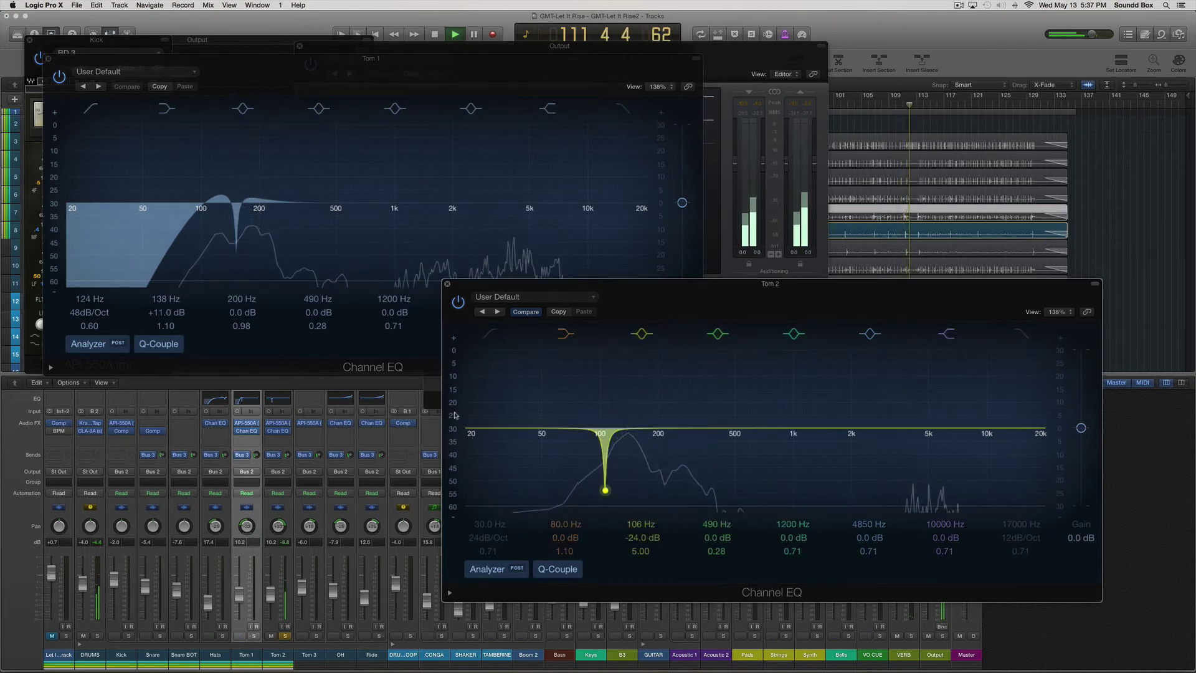
Step: Solo Tom 3 instead of Tom 2, and insert a Channel EQ on Tom 3 with its analyzer on
click(286, 636)
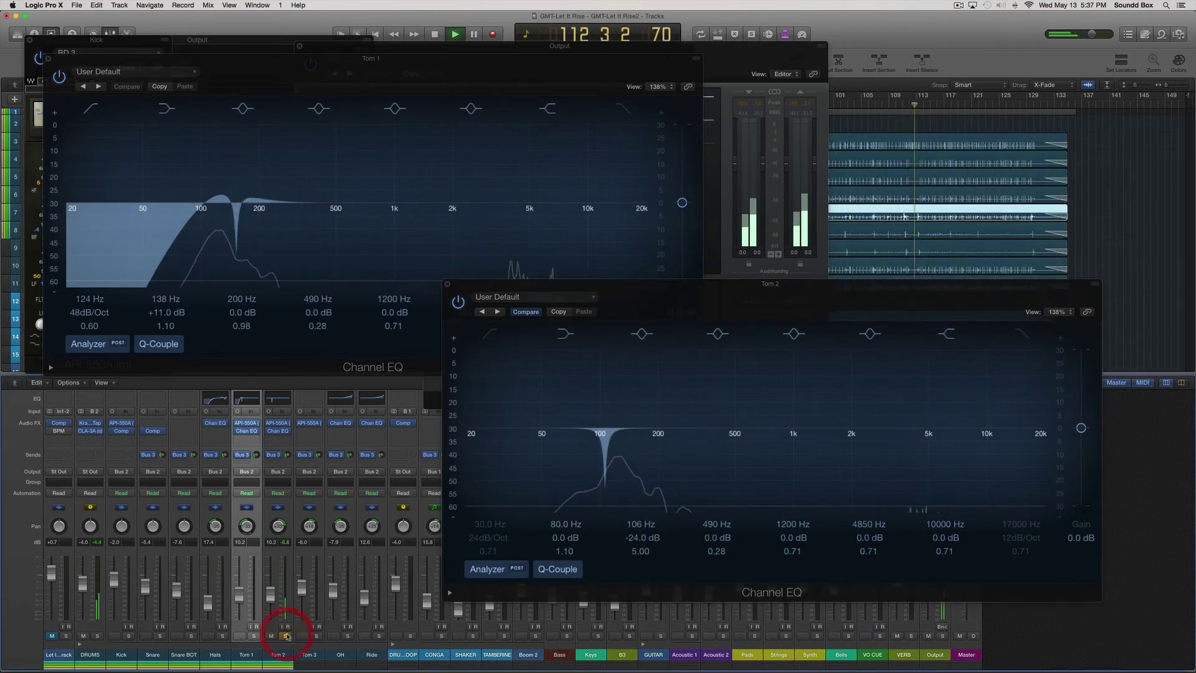
click(316, 636)
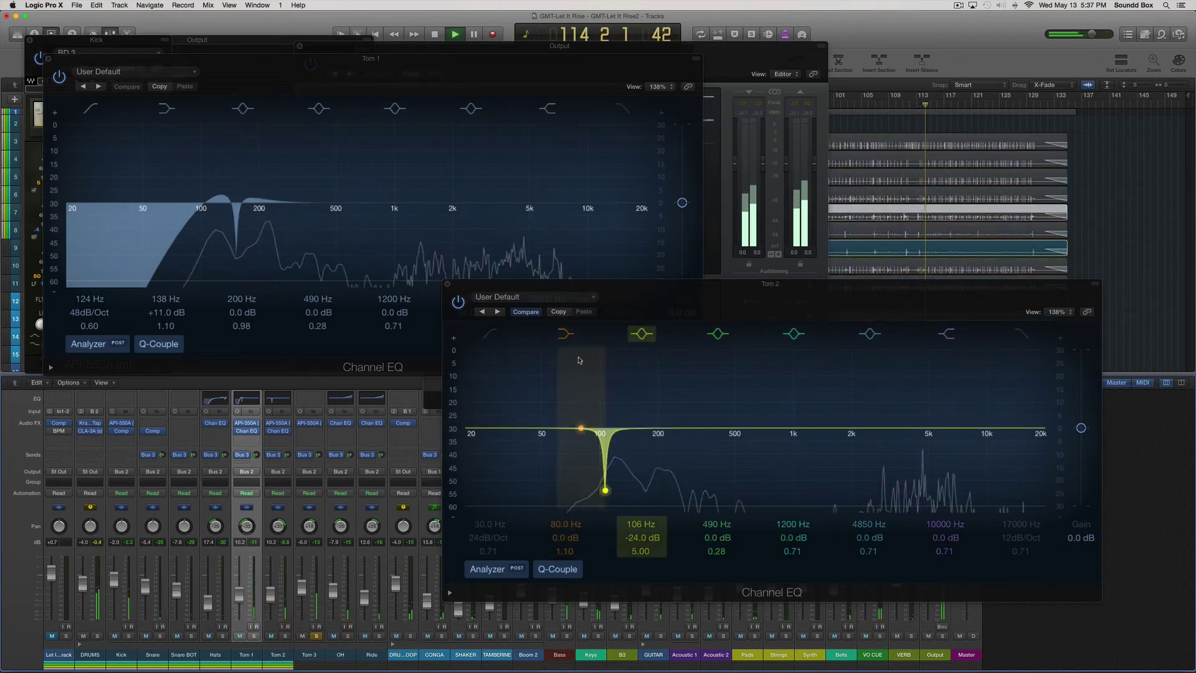
click(309, 398)
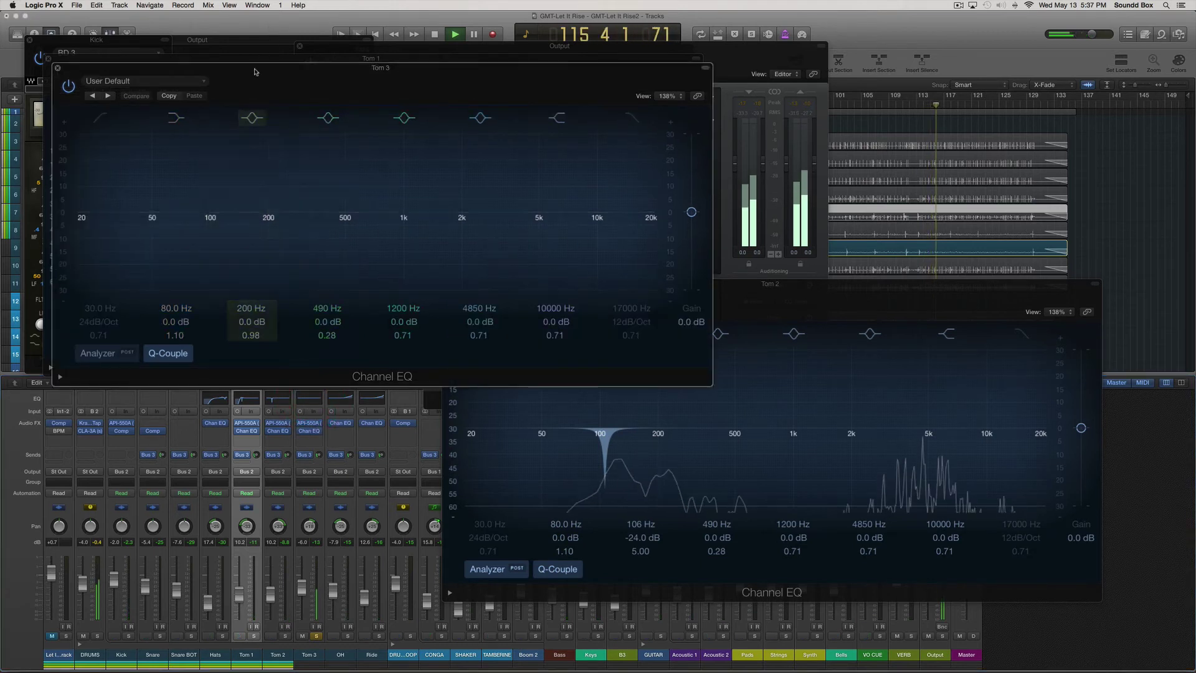
drag(254, 79, 437, 73)
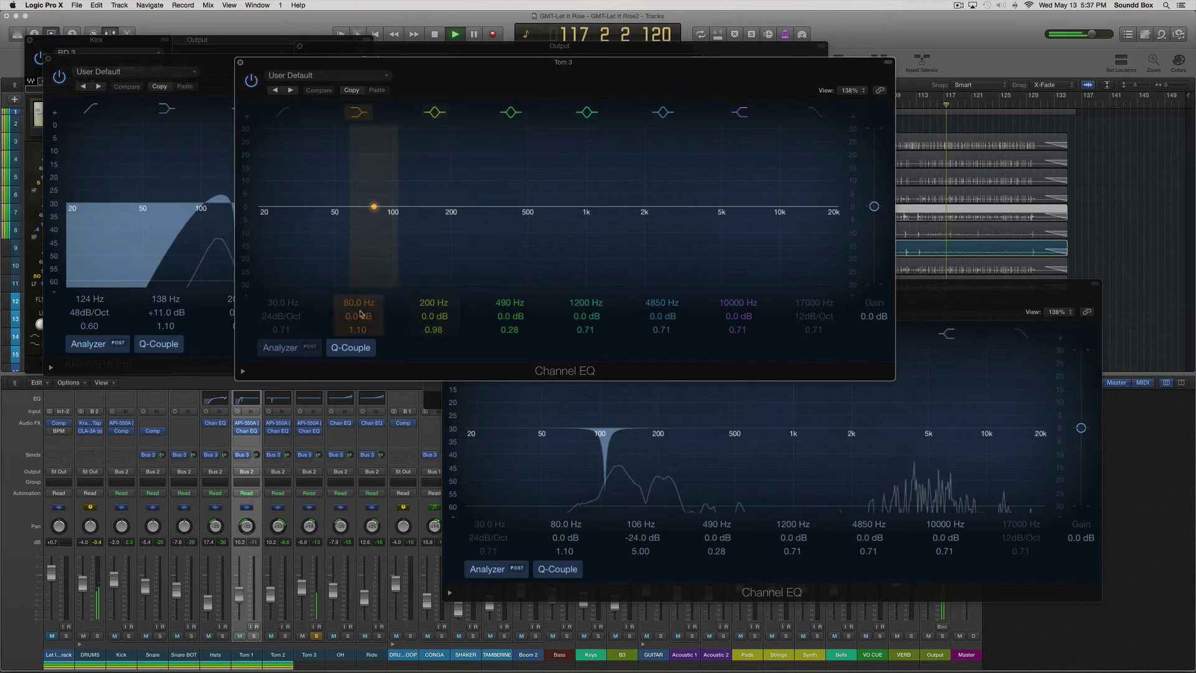
click(280, 348)
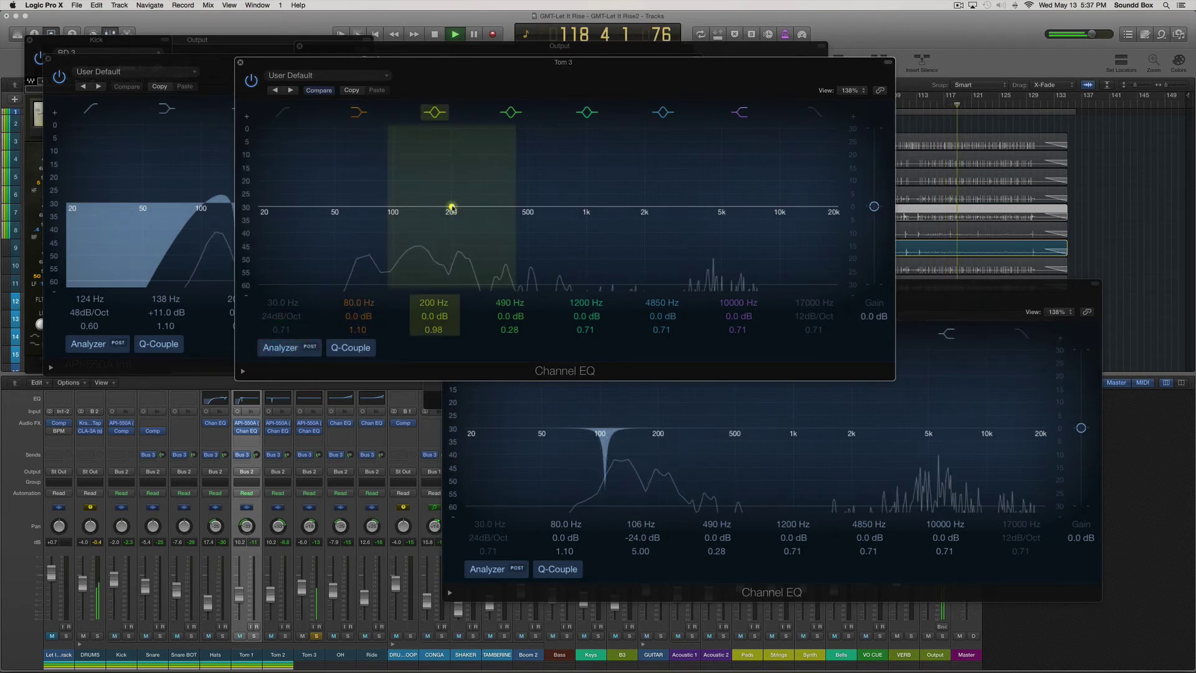
Step: Cut Tom 3's 200 Hz band by 24.0 dB with a Q of 3.20 and tune it by ear to 116 Hz
drag(452, 206, 409, 269)
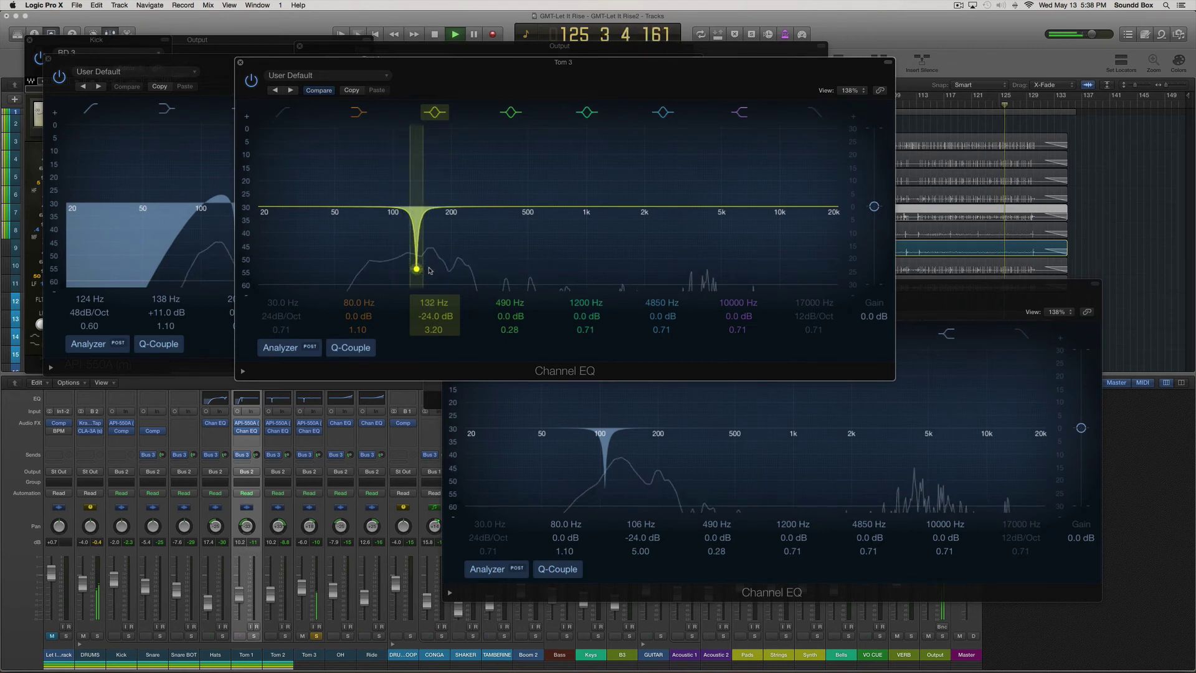
click(420, 267)
mouse_move(416, 270)
mouse_down()
mouse_move(446, 269)
mouse_move(403, 271)
mouse_up()
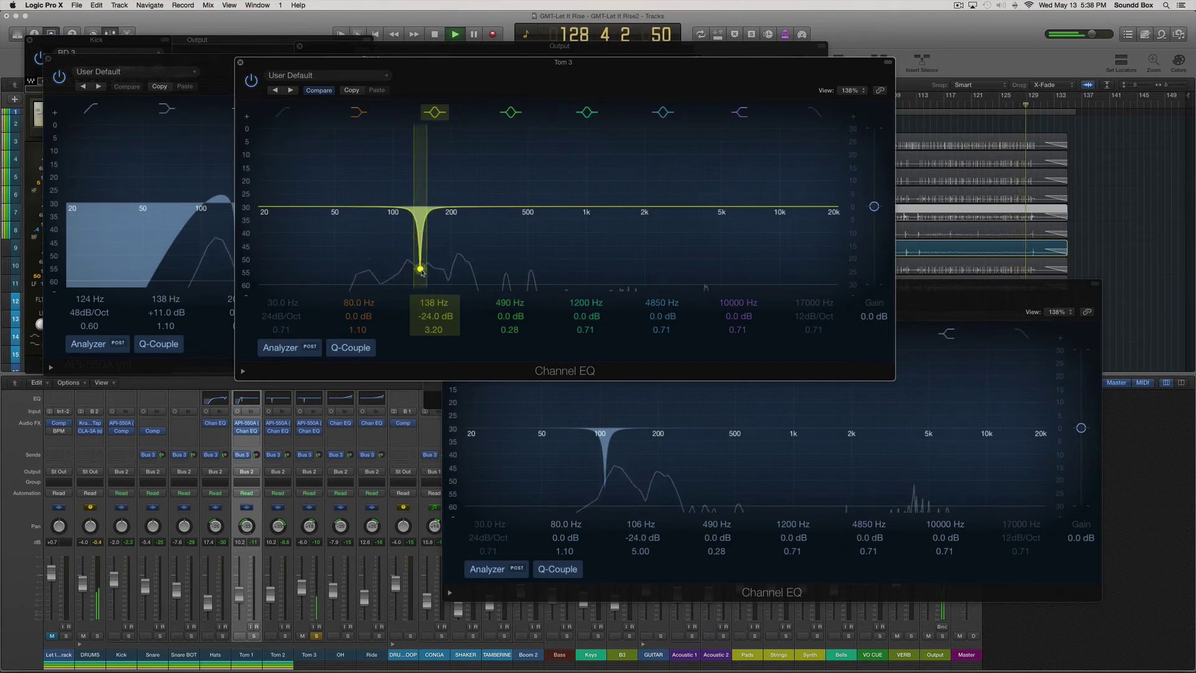
mouse_move(422, 271)
mouse_down()
mouse_move(394, 271)
mouse_move(404, 271)
mouse_up()
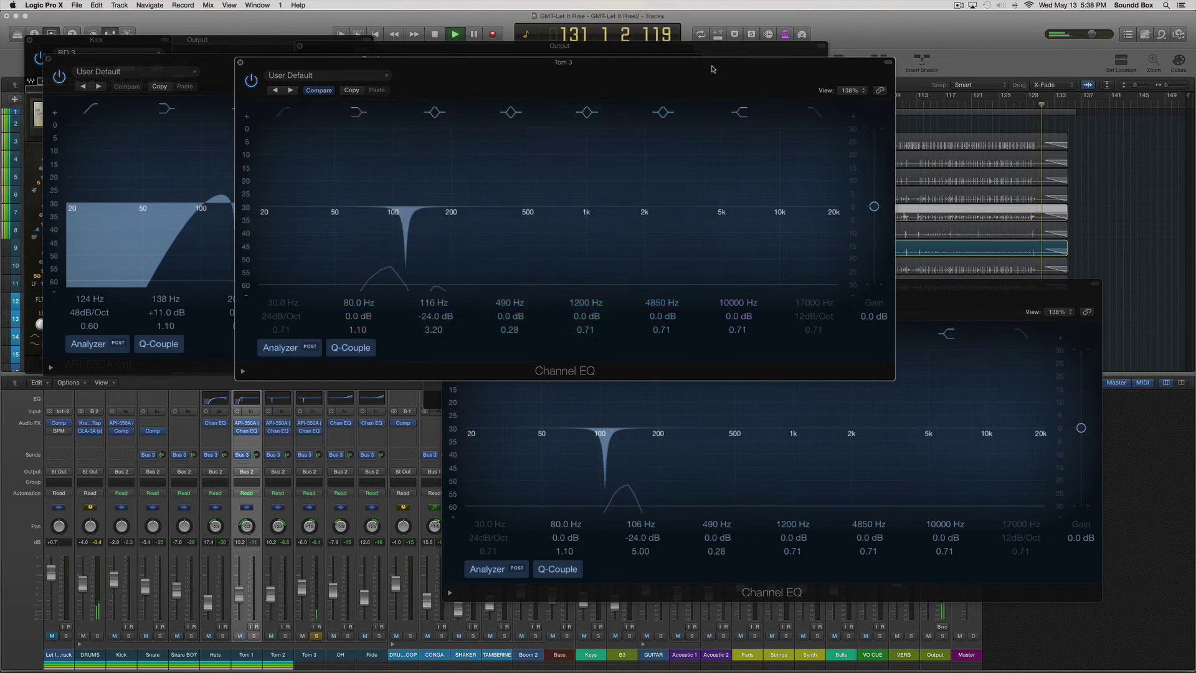
Step: Close the Kick, Bass and Output plug-in windows and move Tom 3's EQ window clear of the timeline ruler
click(37, 54)
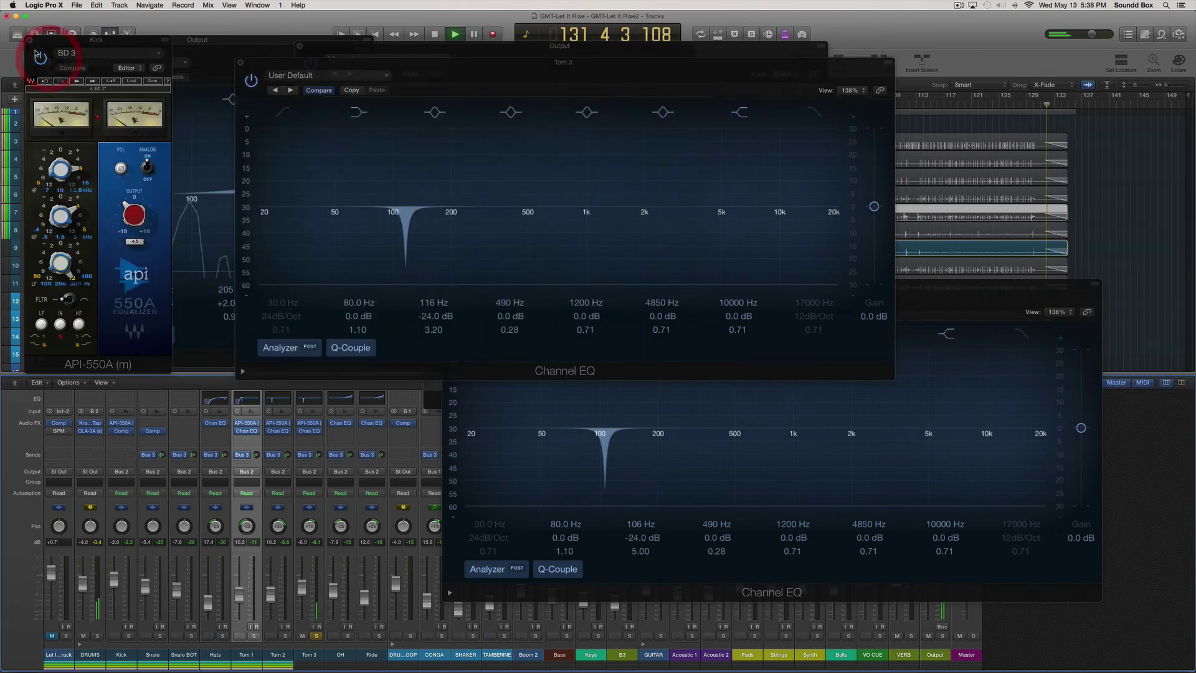
click(30, 40)
click(38, 53)
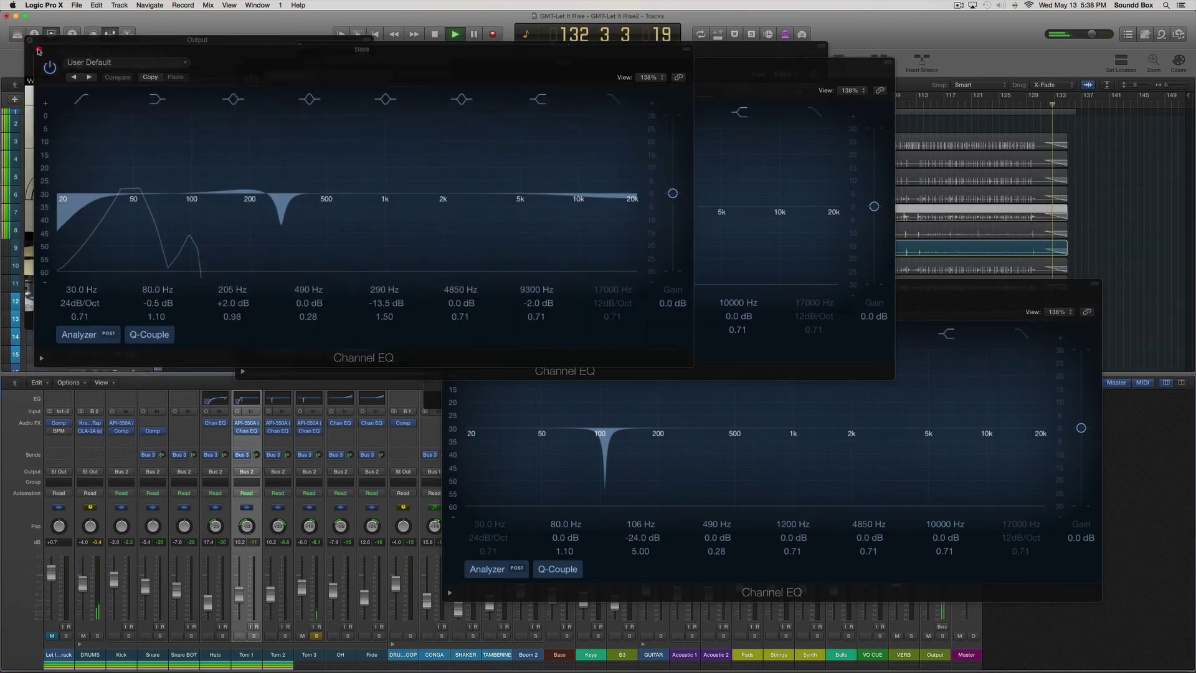
click(39, 51)
click(30, 39)
drag(343, 67, 353, 170)
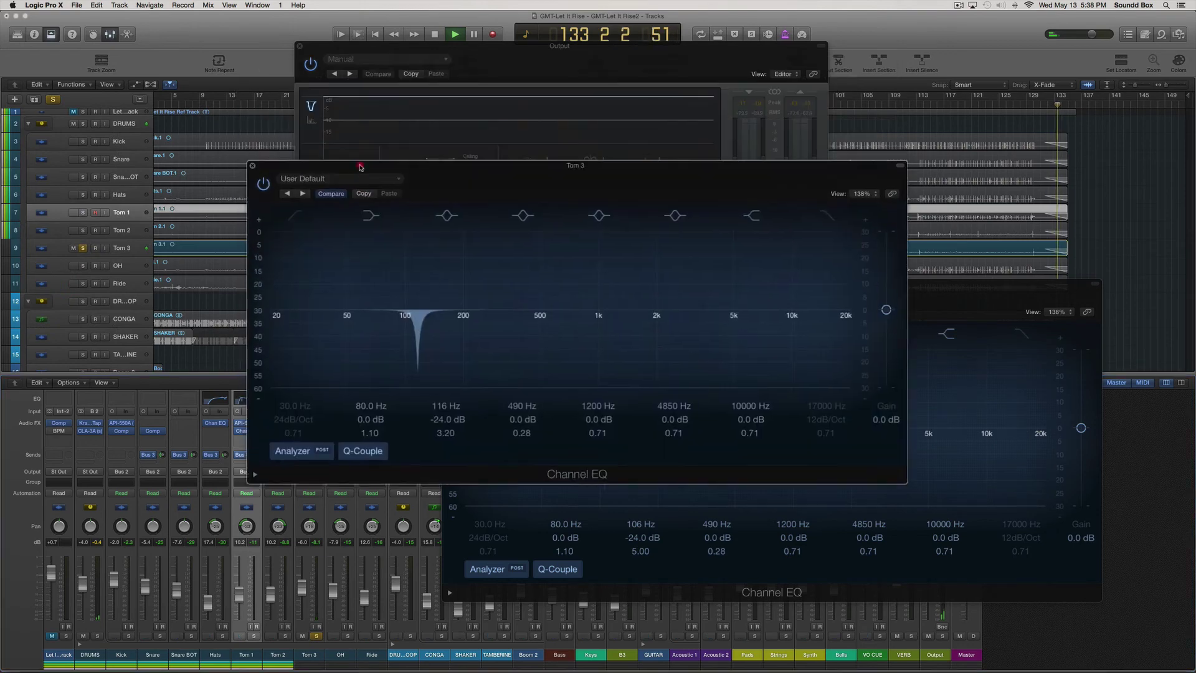
click(342, 159)
click(300, 46)
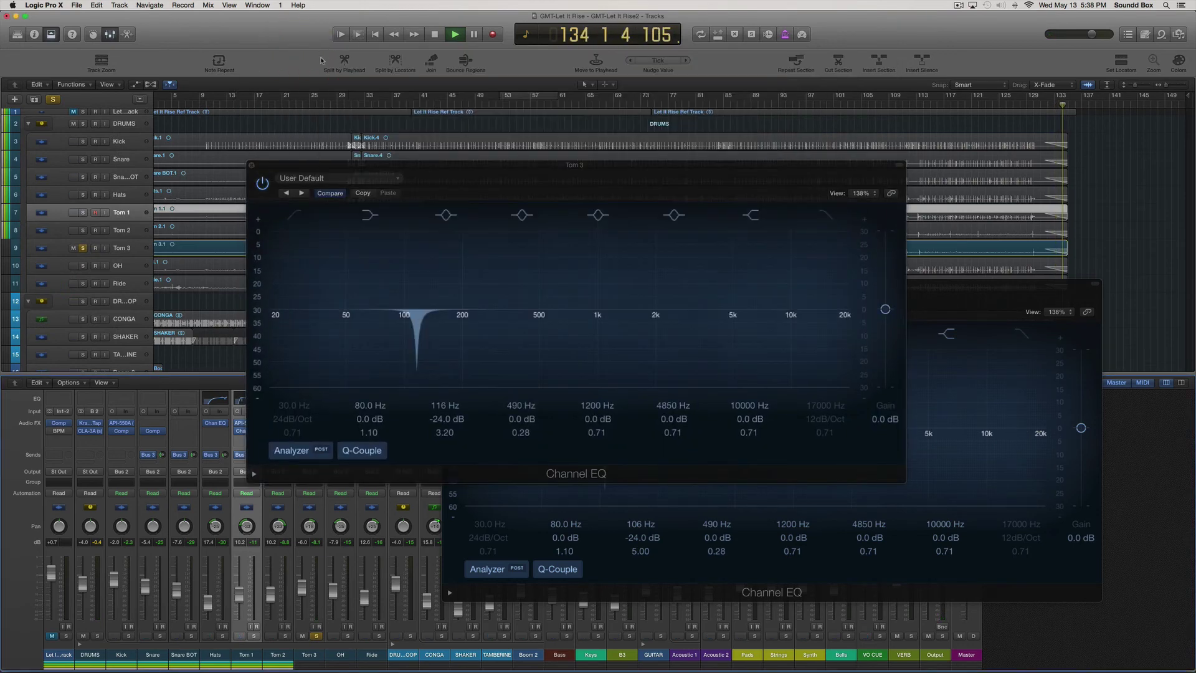
Step: Replay the passage, sweep Tom 3's notch band as a boost and set it to 146 Hz at -24.0 dB, closing both tom EQ windows
click(514, 103)
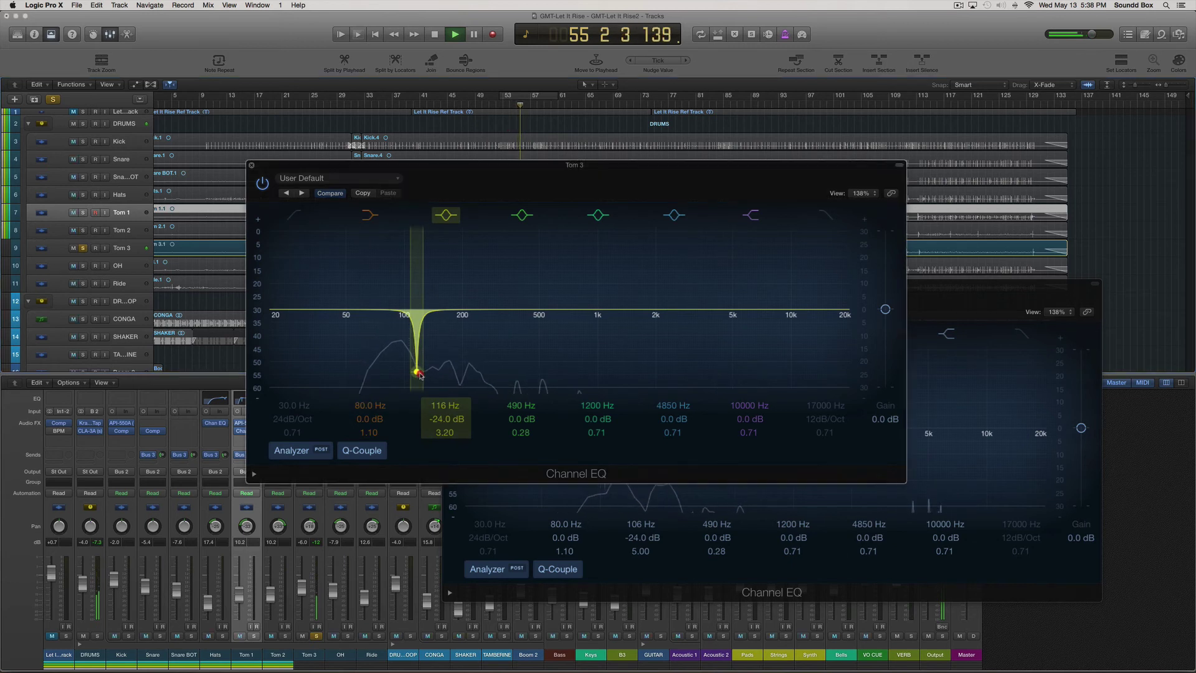
drag(416, 372, 439, 248)
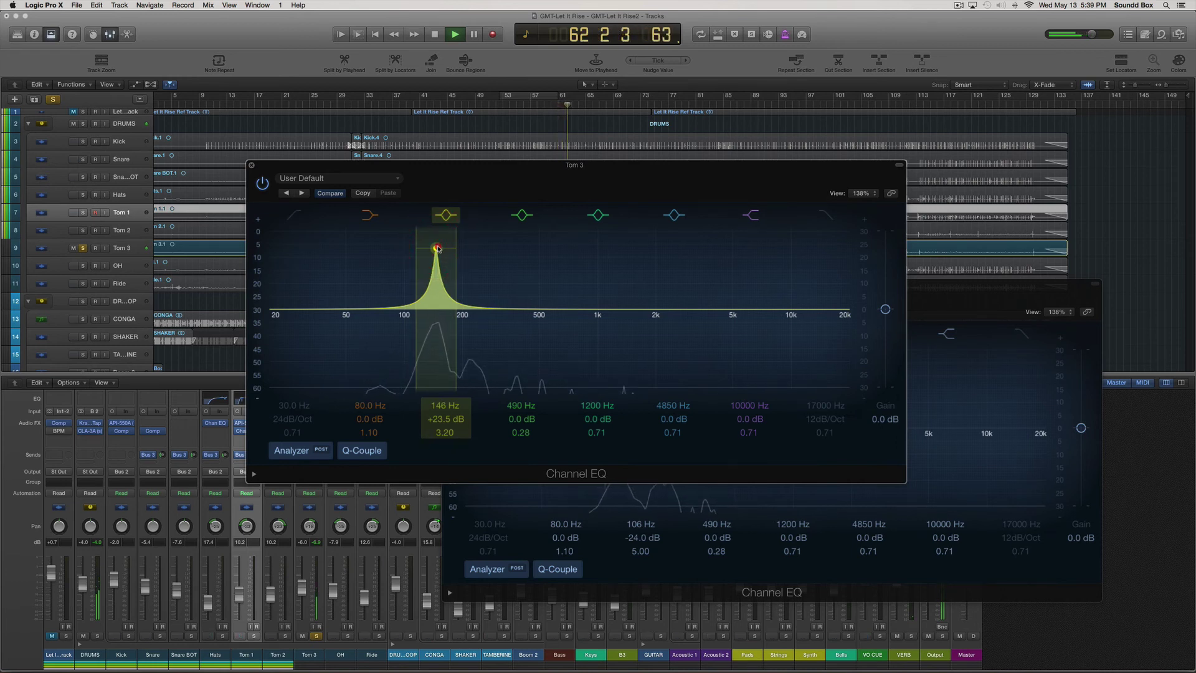
drag(438, 248, 436, 348)
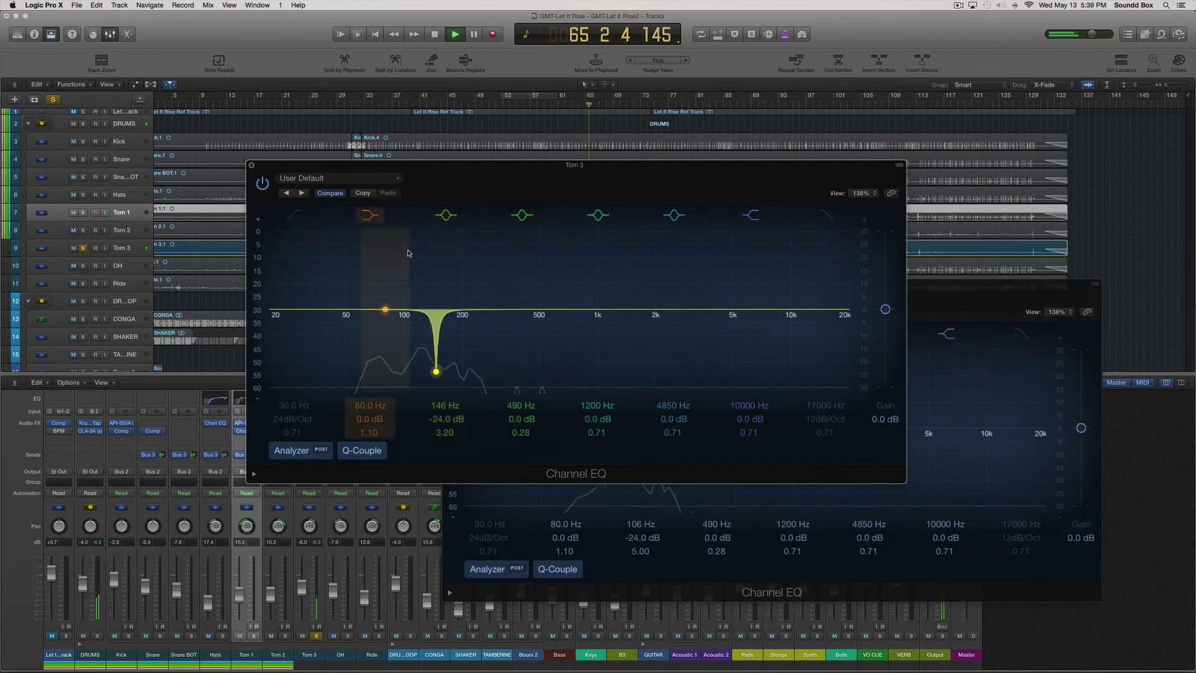
click(252, 167)
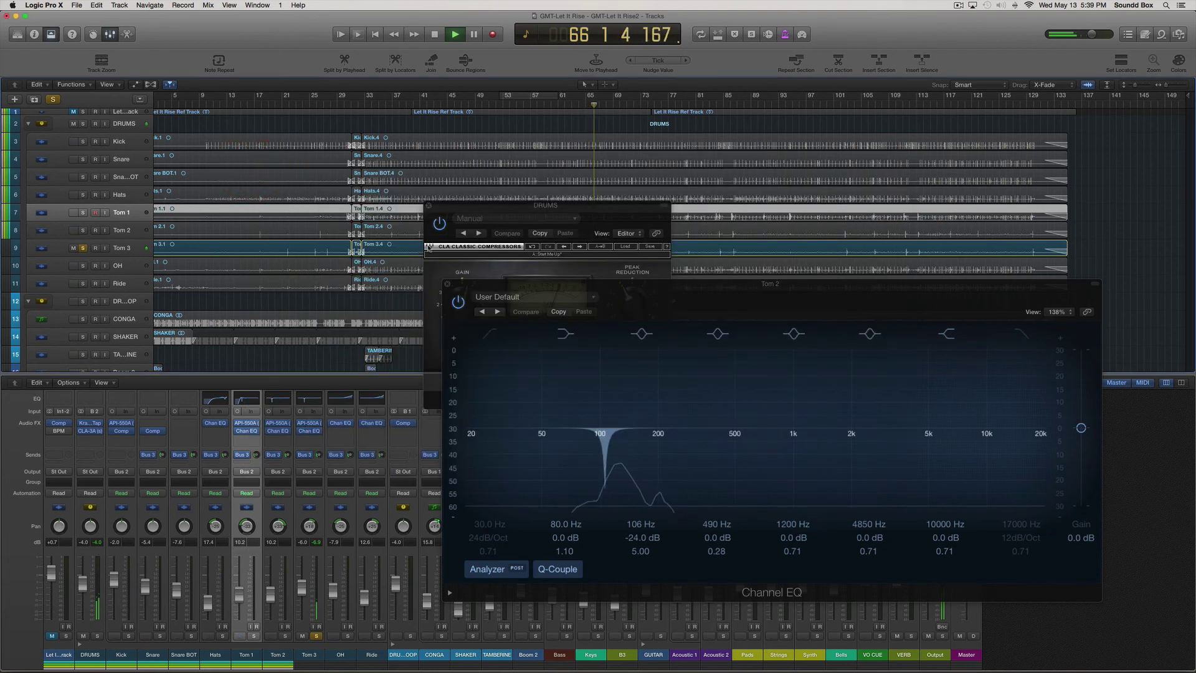
click(447, 285)
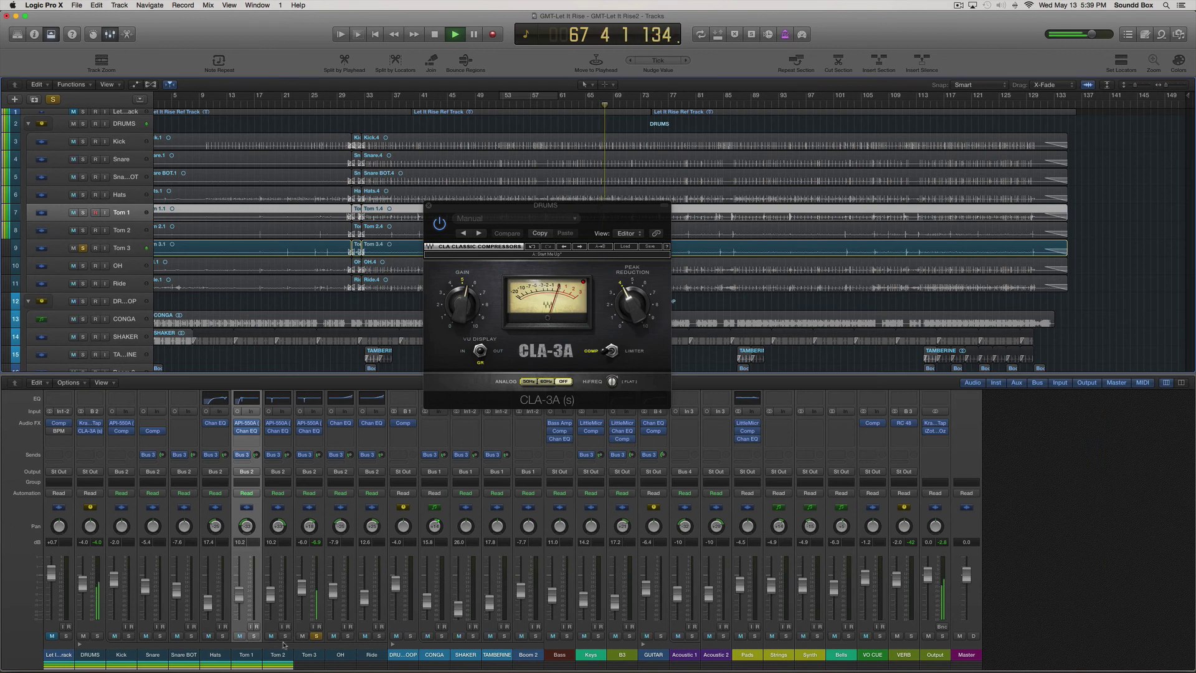
Step: Solo the DRUMS group instead of Tom 3, listen to the full kit and stop playback
click(97, 635)
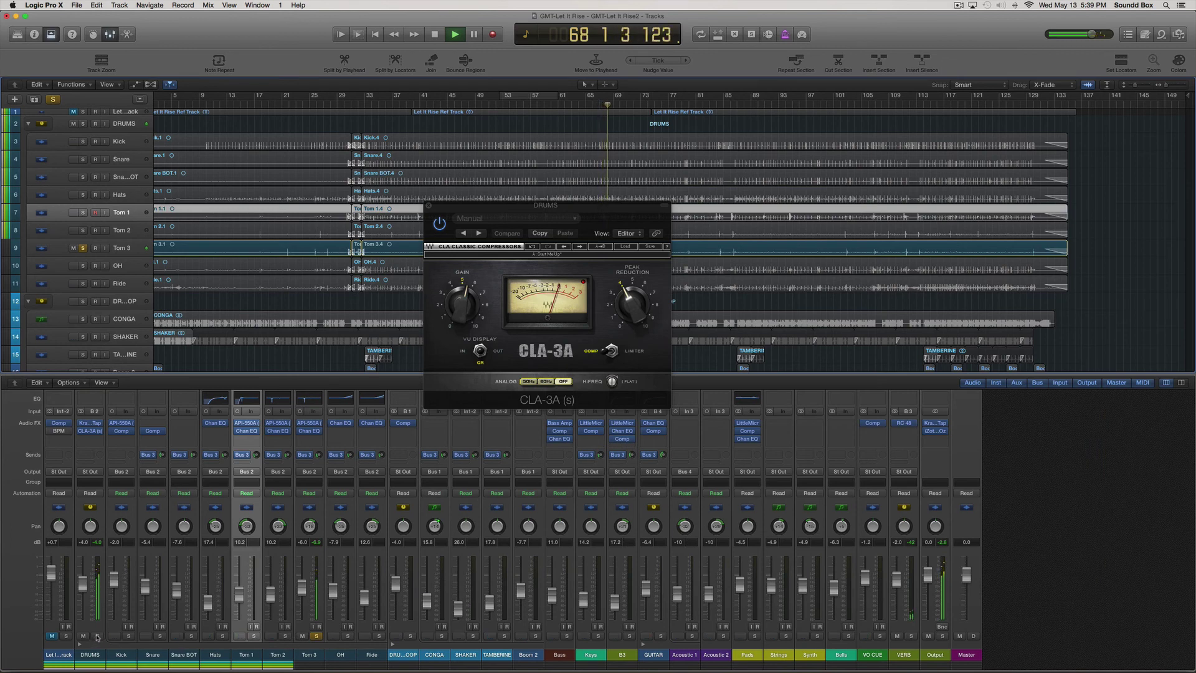
click(315, 635)
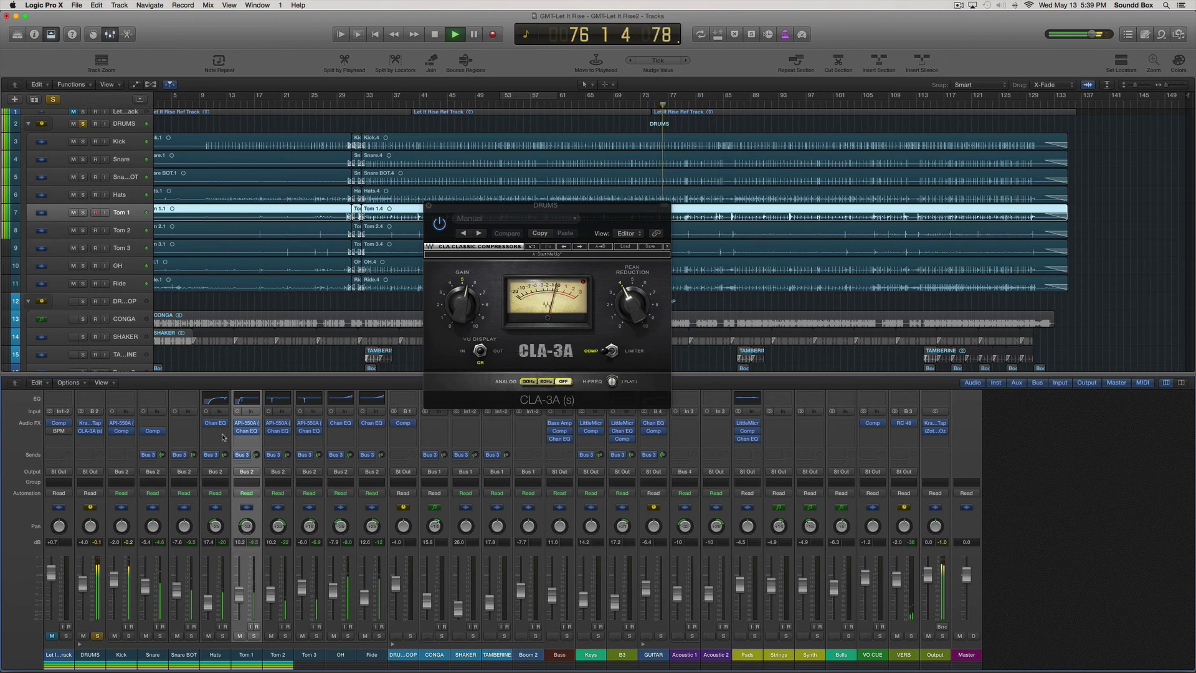
key(space)
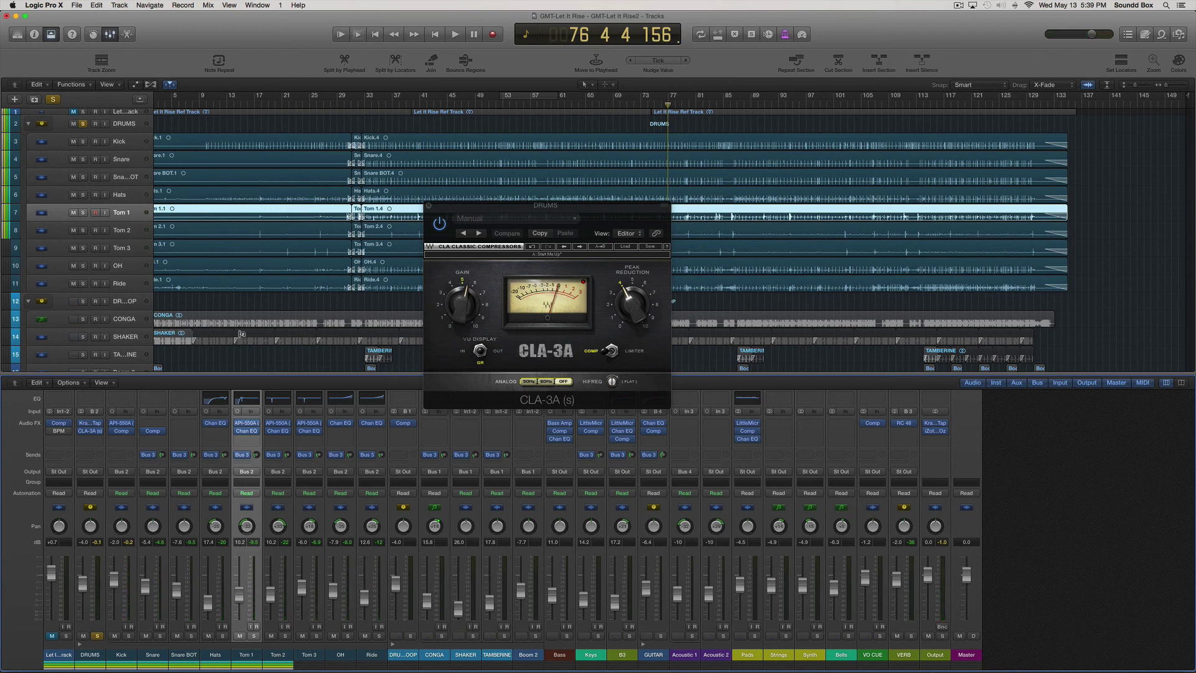
Step: Switch the LCD display from Beats to the Custom mode
click(528, 35)
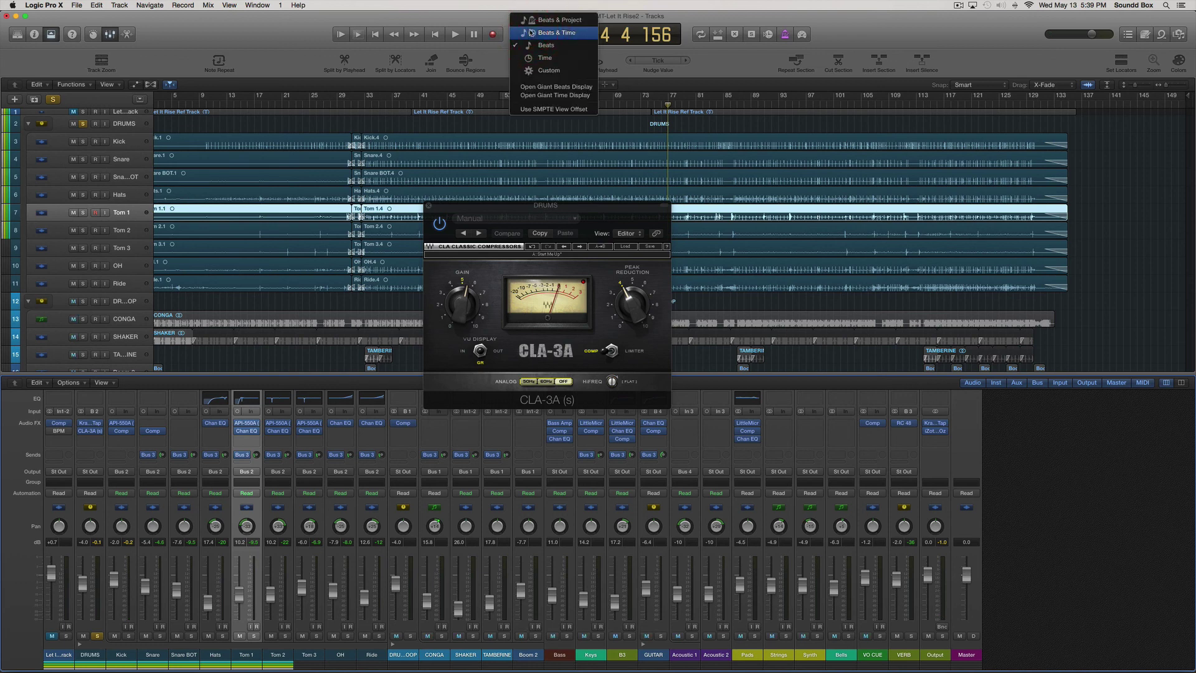
click(537, 23)
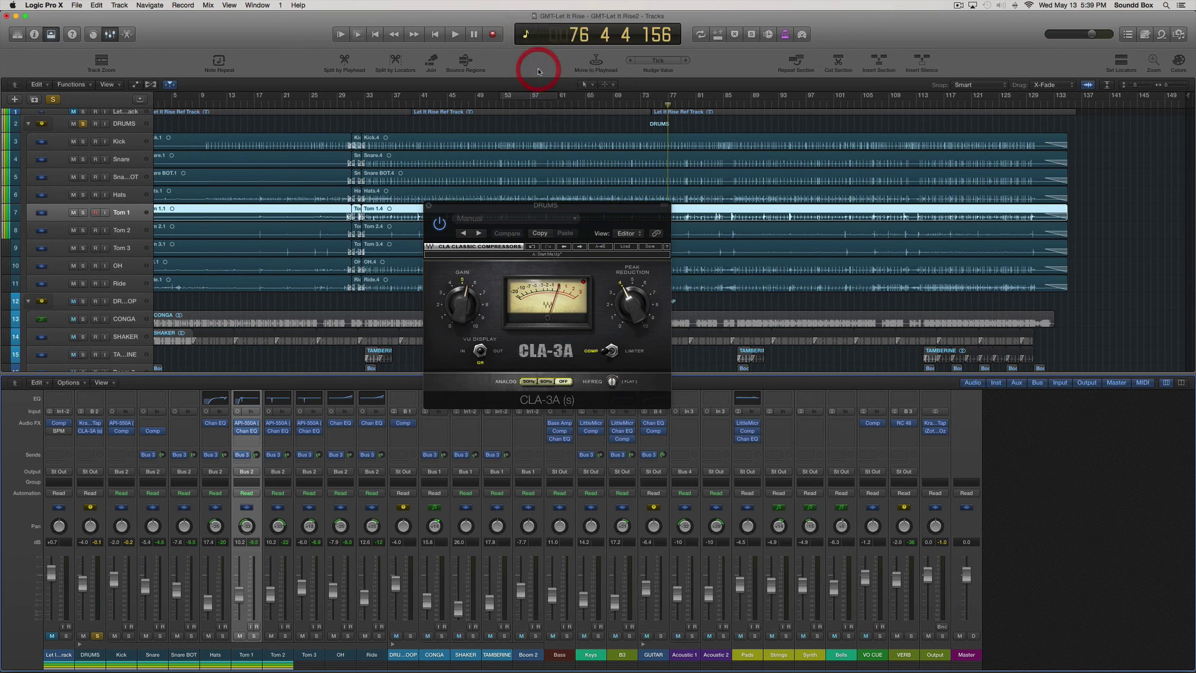